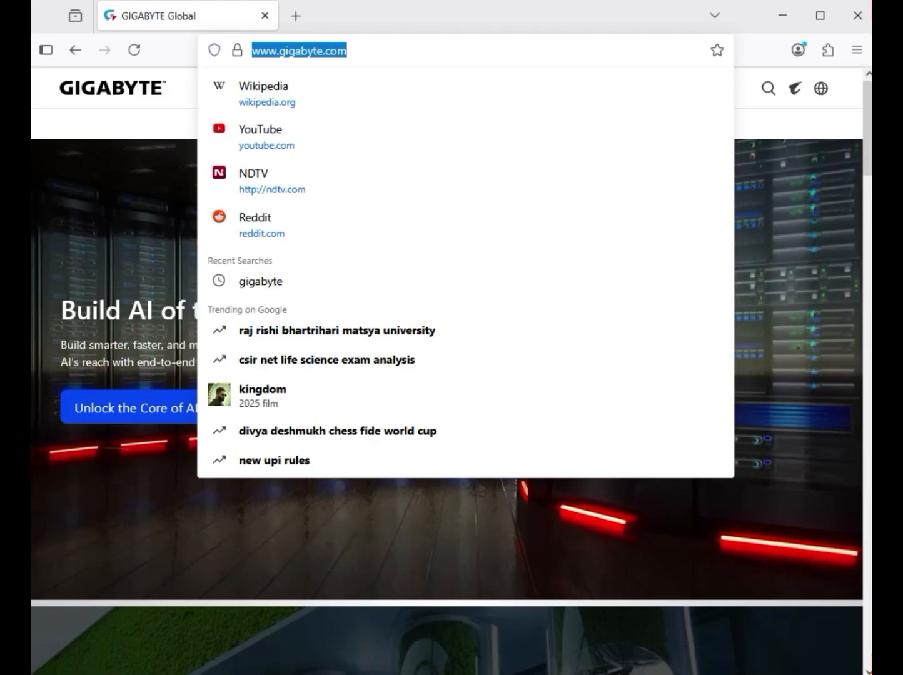
Open the product search on the GIGABYTE website.
click(388, 51)
click(789, 207)
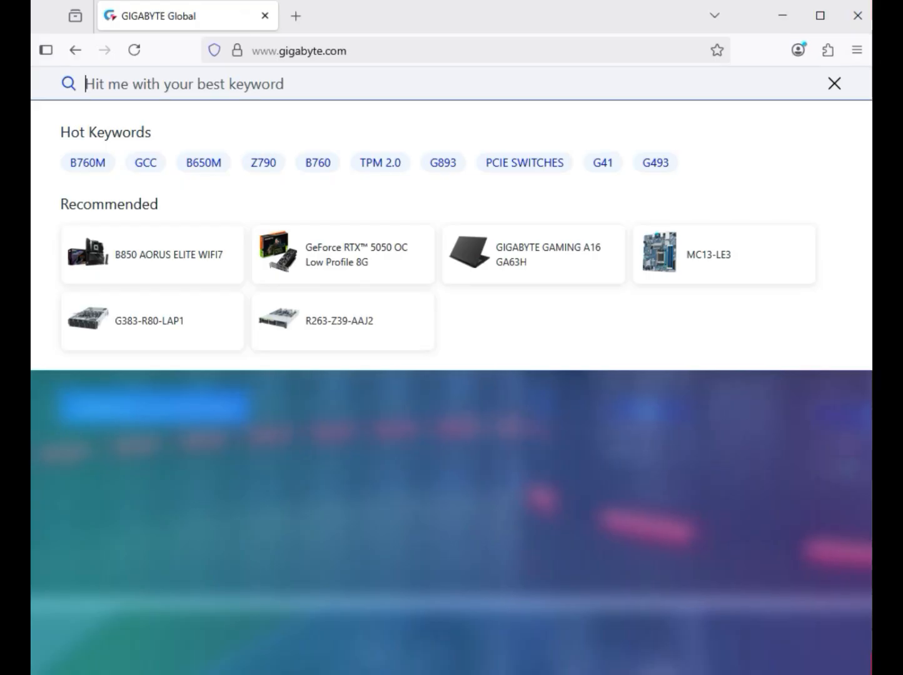
key(ctrl+v)
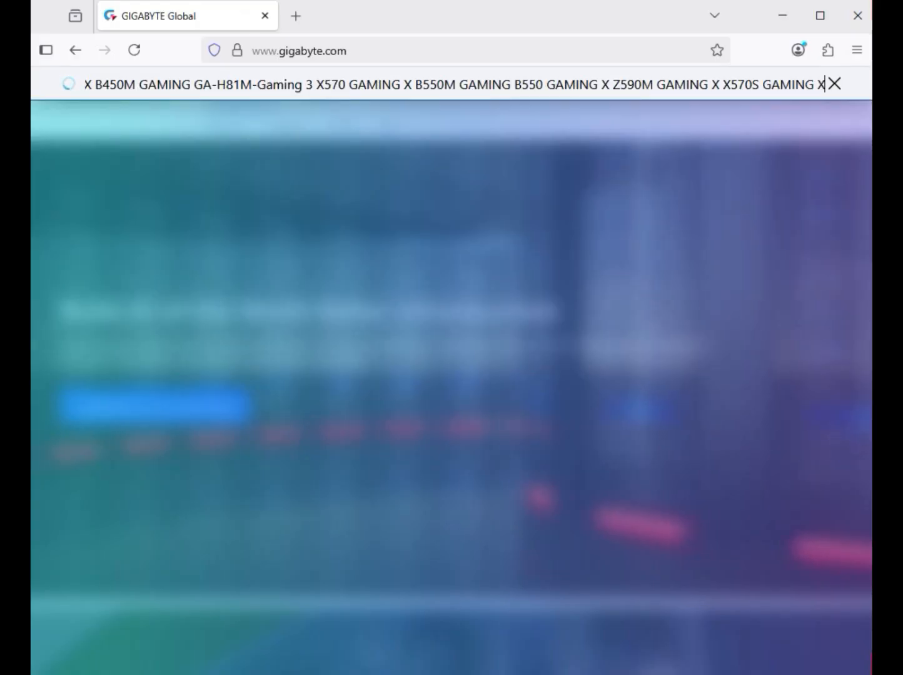
key(ctrl+a)
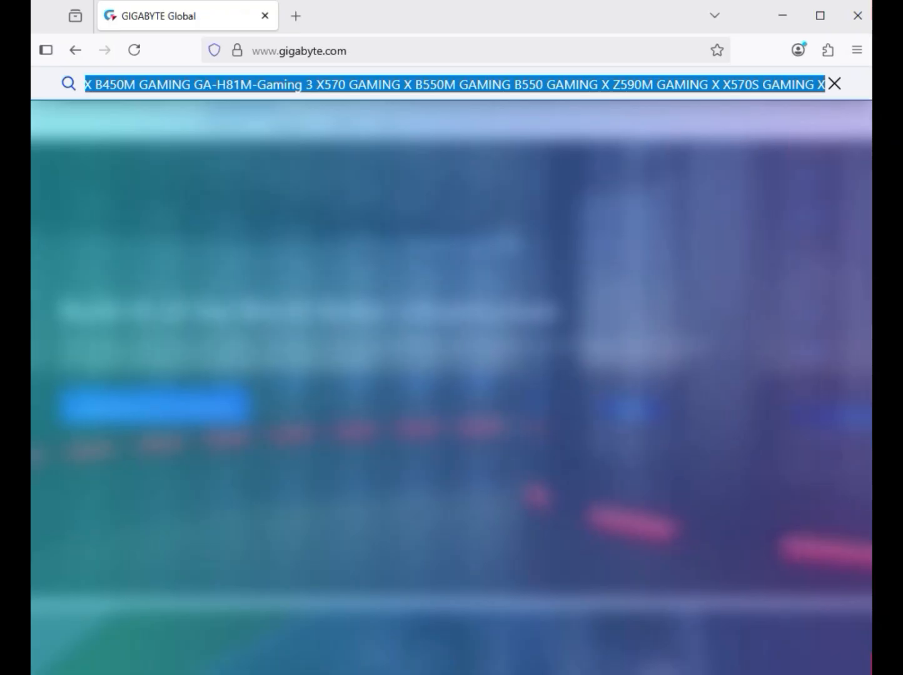
key(BackSpace)
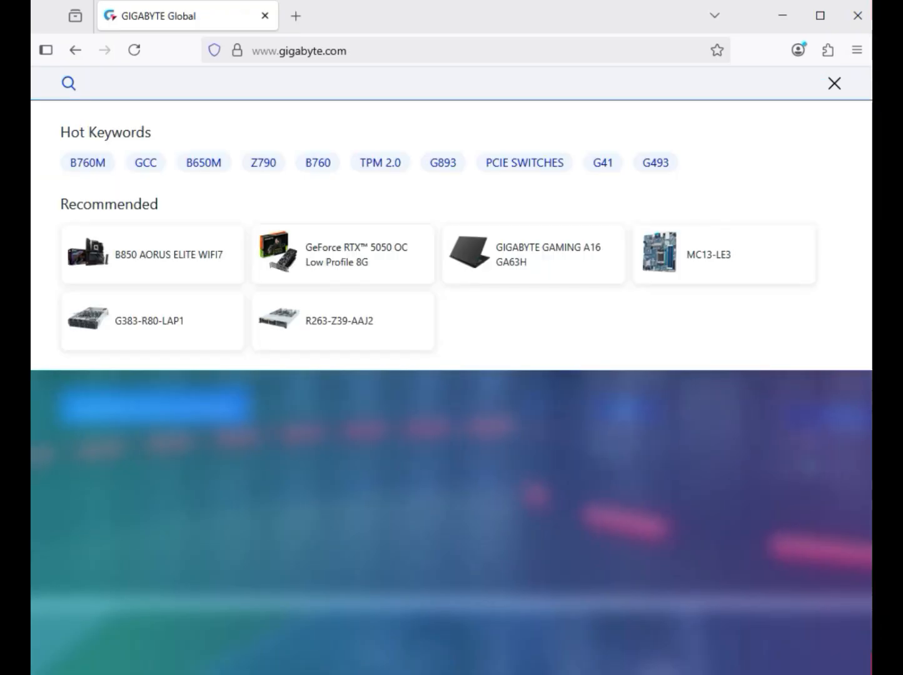
Search for X870 GAMING X WIFI7, limit the results to products, and open the rev. 1.x motherboard's support downloads.
text(X870 GAMING X WIFI7)
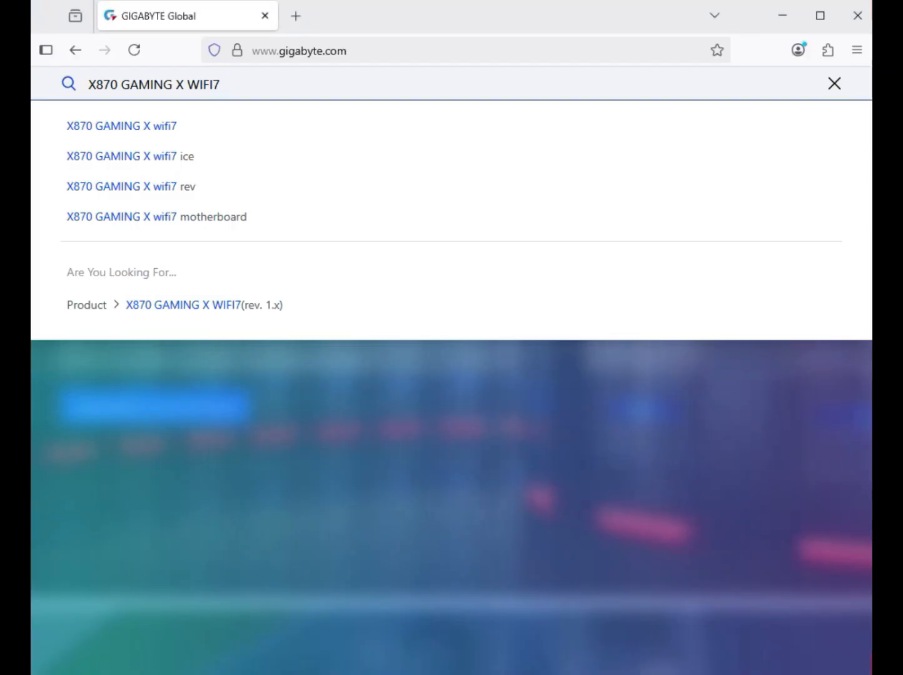
key(Return)
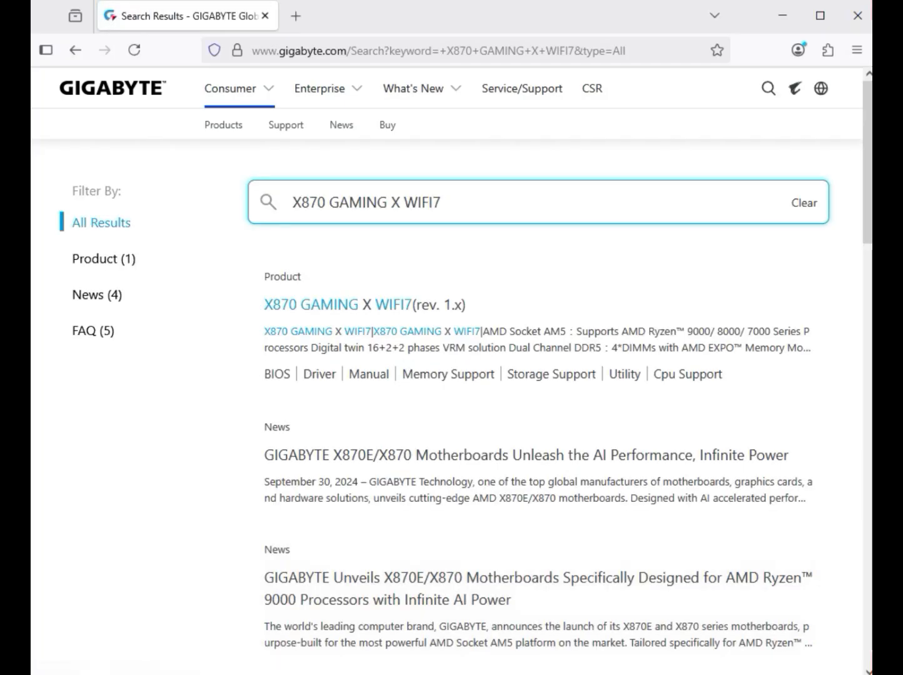
drag(140, 259, 72, 260)
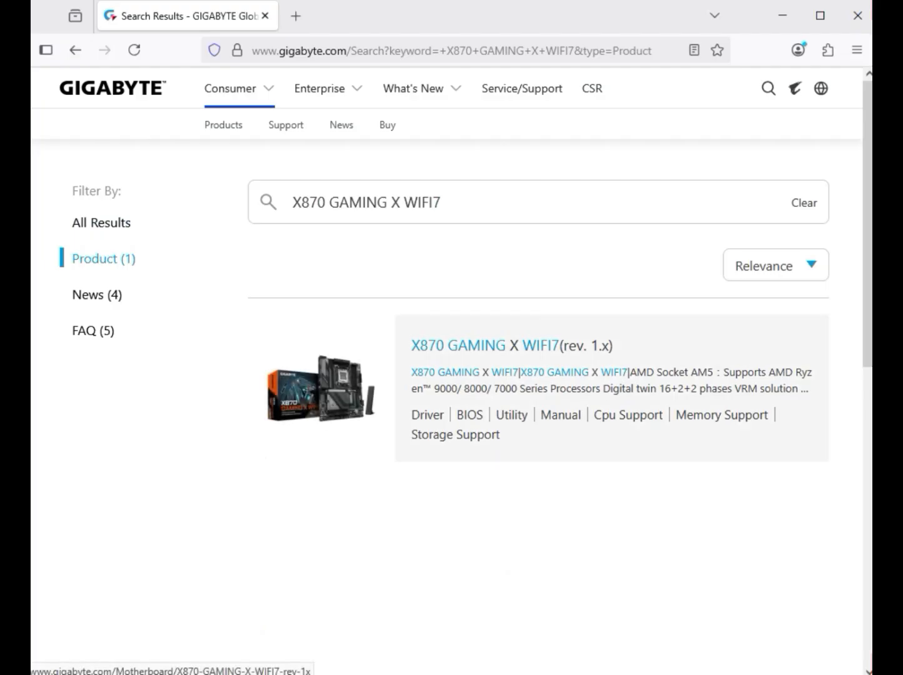
click(512, 345)
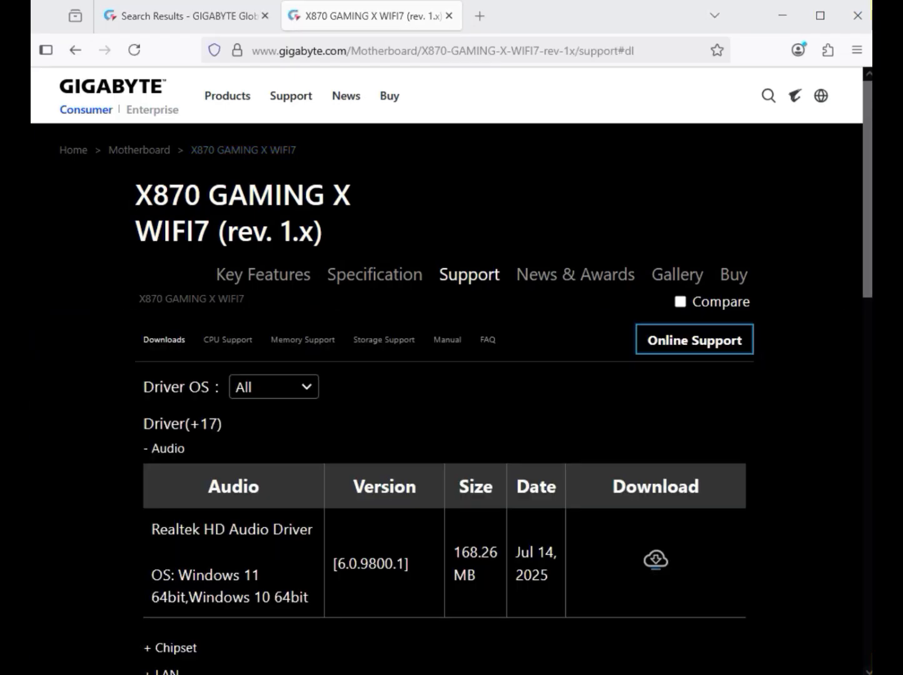
Filter the driver downloads to Windows 11 64bit and download the Realtek HD Audio Driver.
click(274, 388)
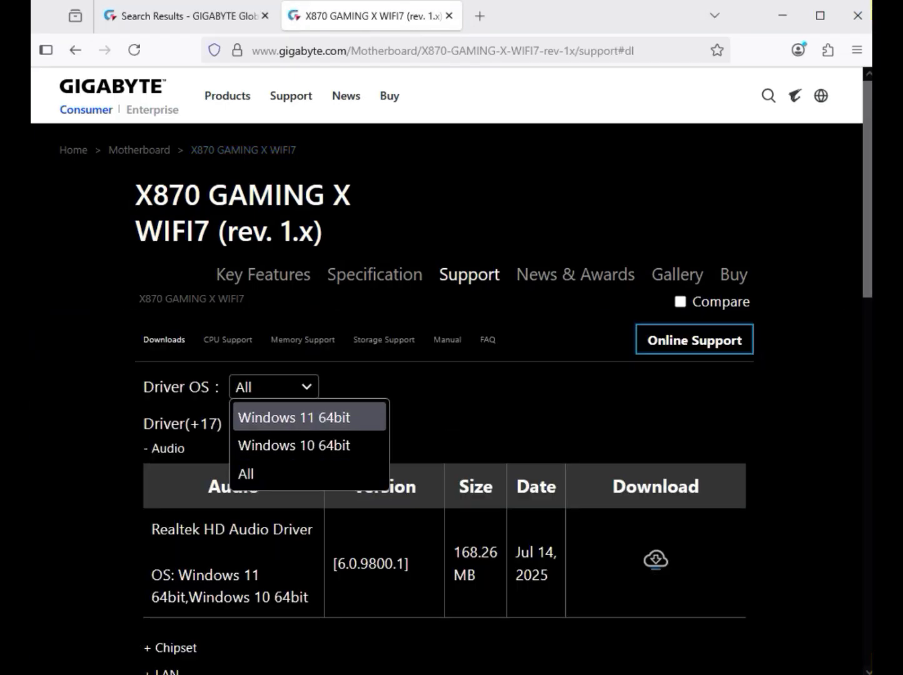
click(294, 417)
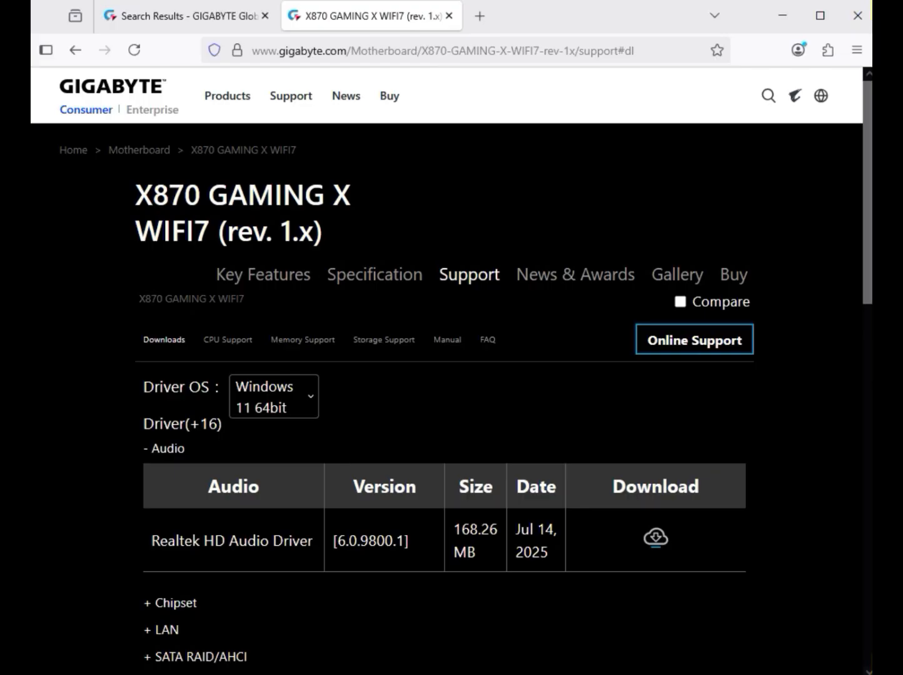
drag(185, 449, 149, 449)
drag(200, 541, 317, 541)
click(656, 538)
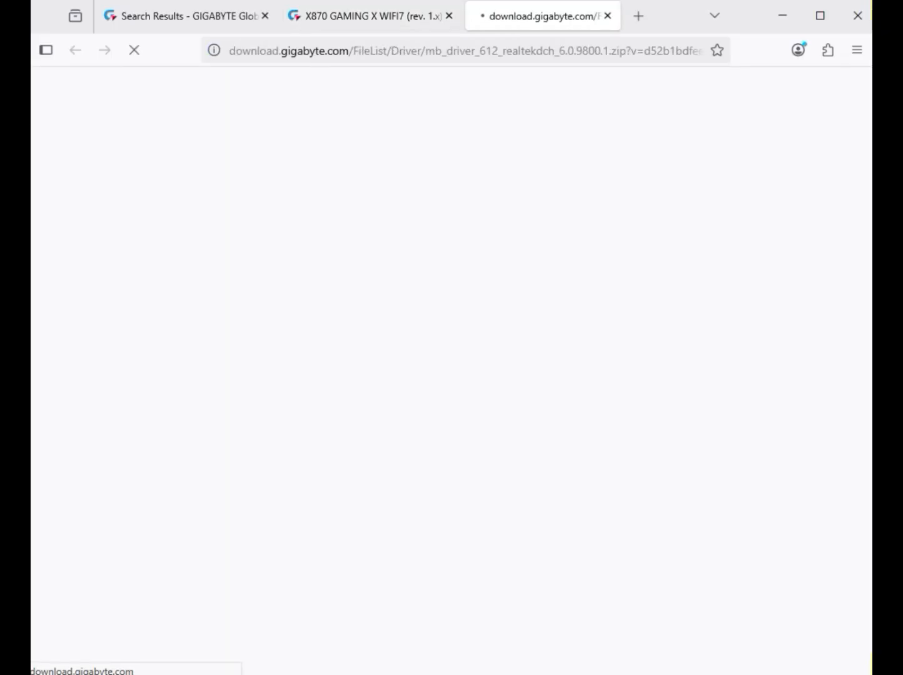
Expand the Chipset drivers and download the AMD Chipset Driver, version 7.03.21.2116.
scroll(176, 375, down, 5)
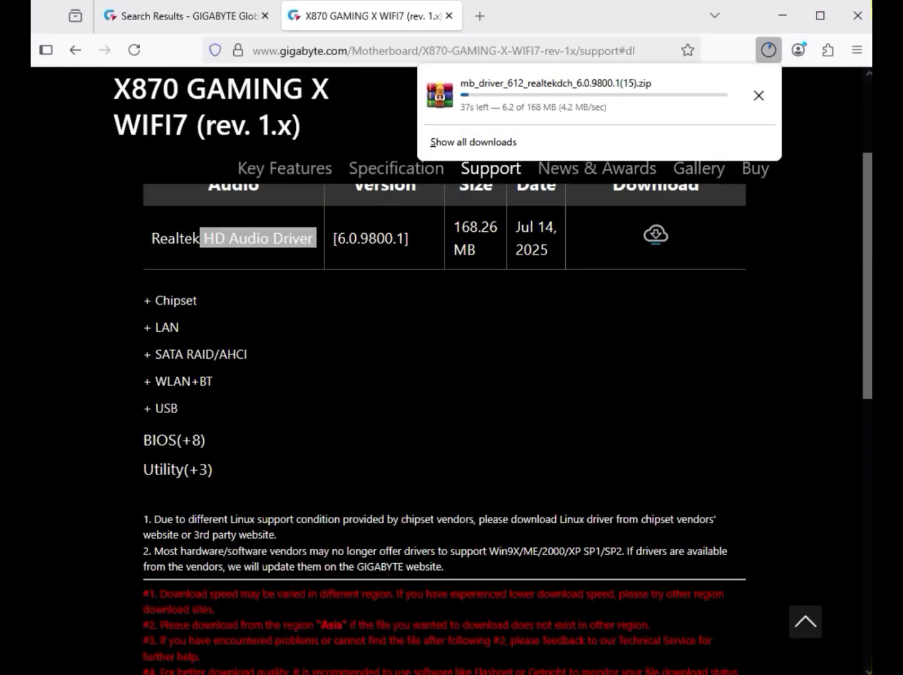
double_click(175, 300)
click(175, 300)
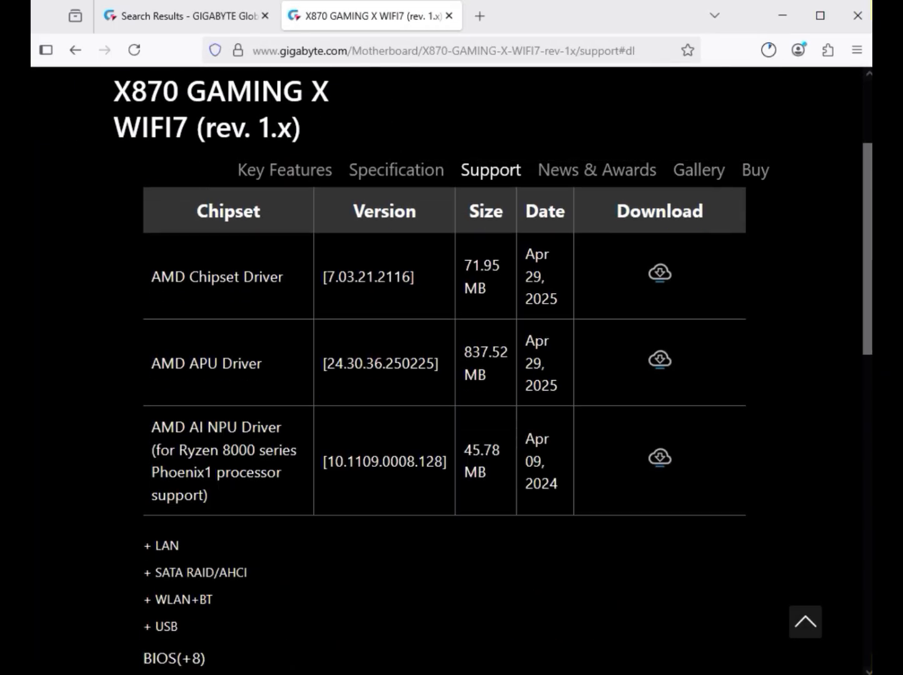
drag(152, 277, 280, 276)
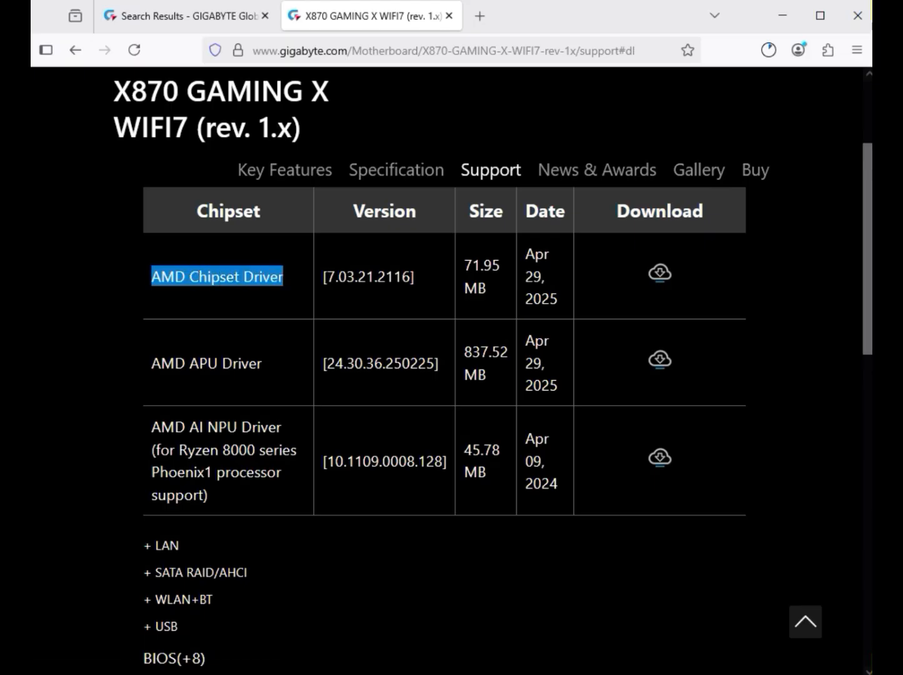
click(659, 273)
Expand the LAN drivers and download the Realtek LAN Driver, version 11.24.0318.2025.
scroll(444, 376, down, 1)
drag(178, 463, 152, 463)
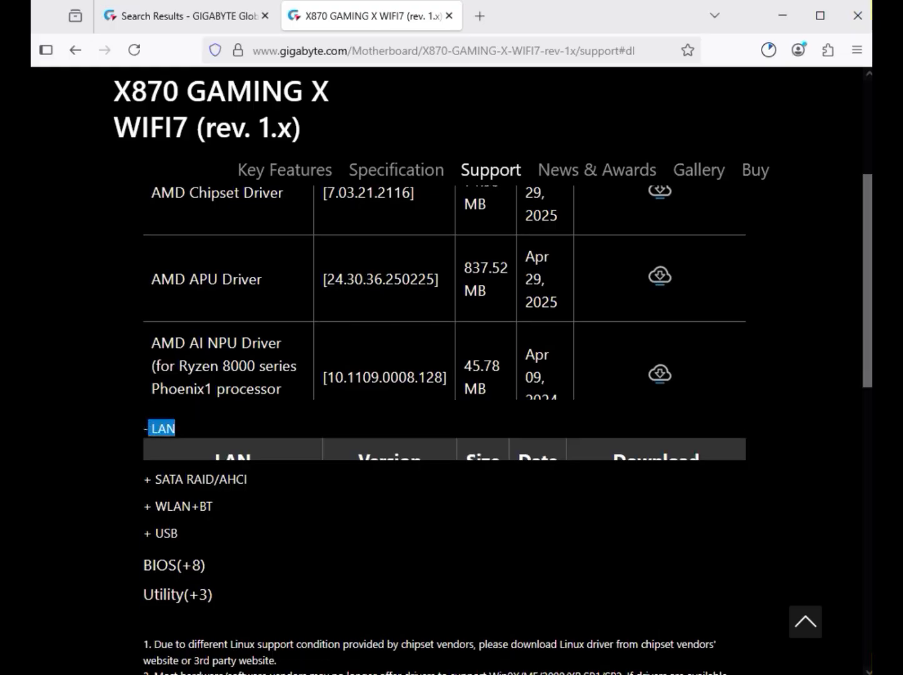
scroll(159, 464, up, 1)
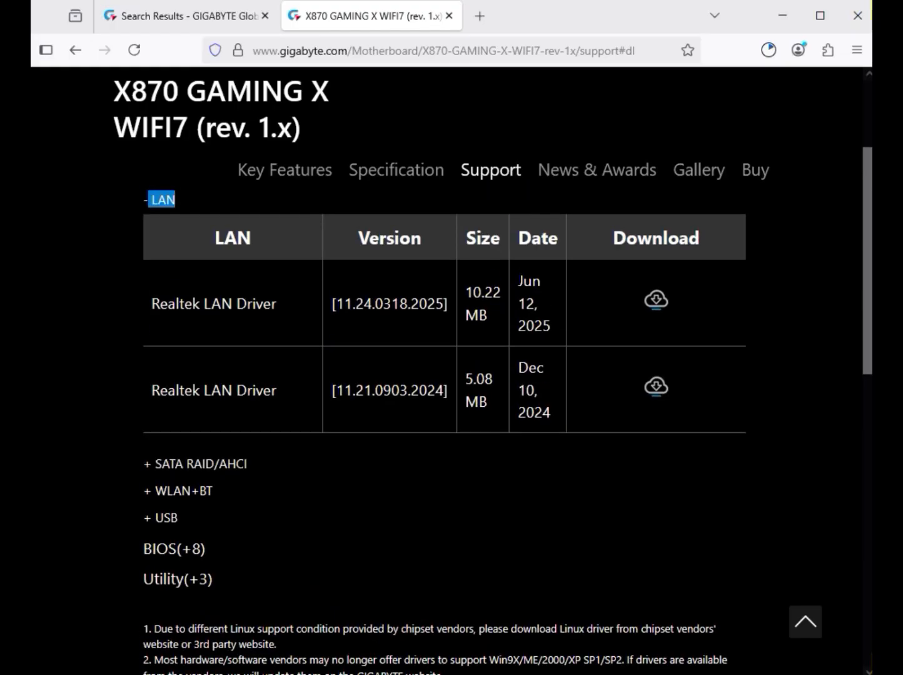
drag(151, 304, 280, 304)
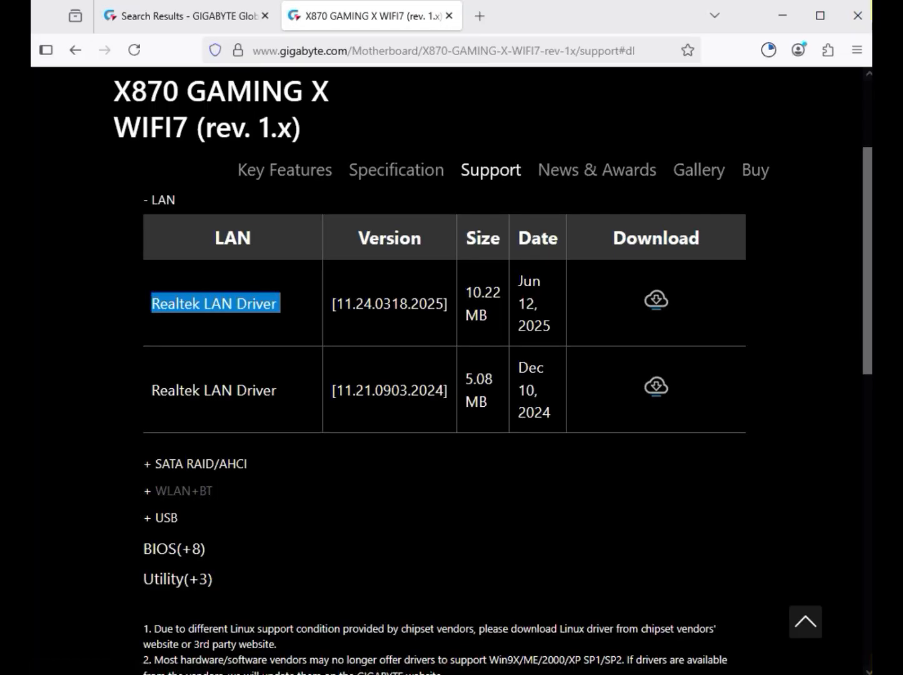
Expand the WLAN+BT drivers and download the MediaTek Wi-Fi 7 Bluetooth Driver and the MediaTek Wi-Fi 7 WIFI Driver.
click(180, 491)
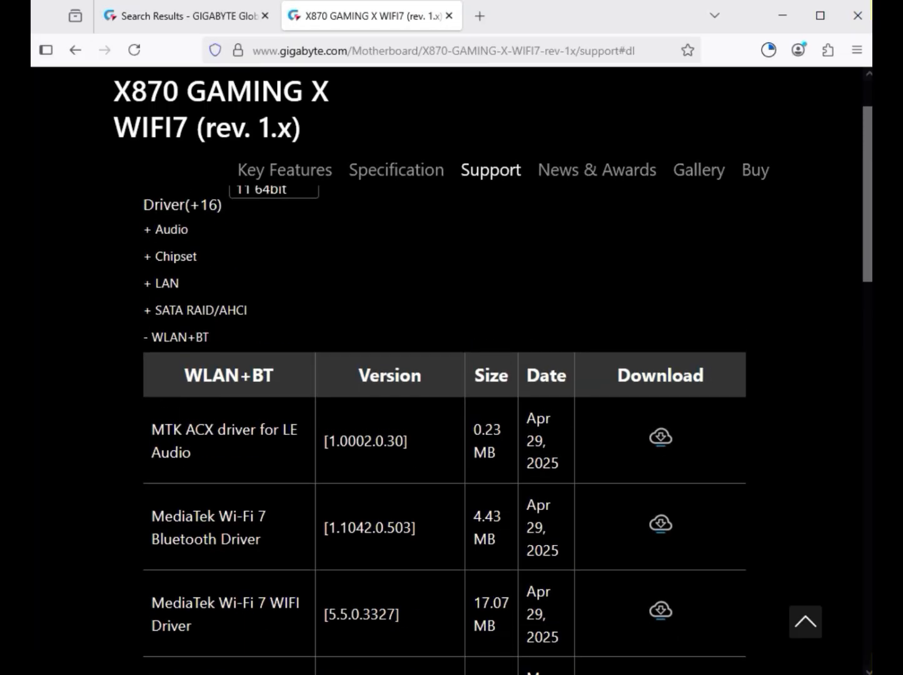
drag(172, 538, 232, 539)
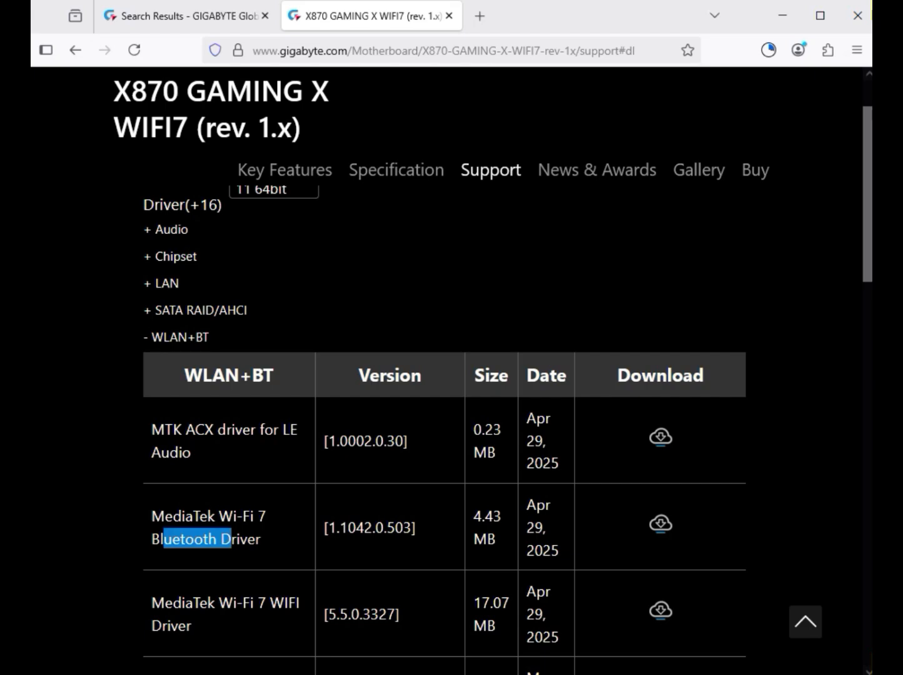
drag(215, 603, 266, 603)
click(660, 524)
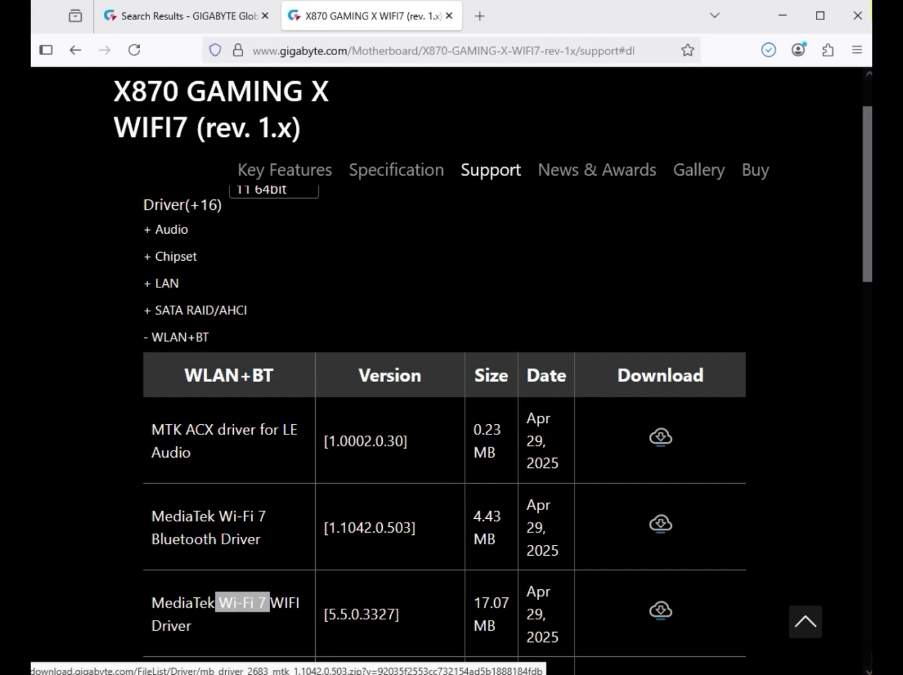
click(660, 609)
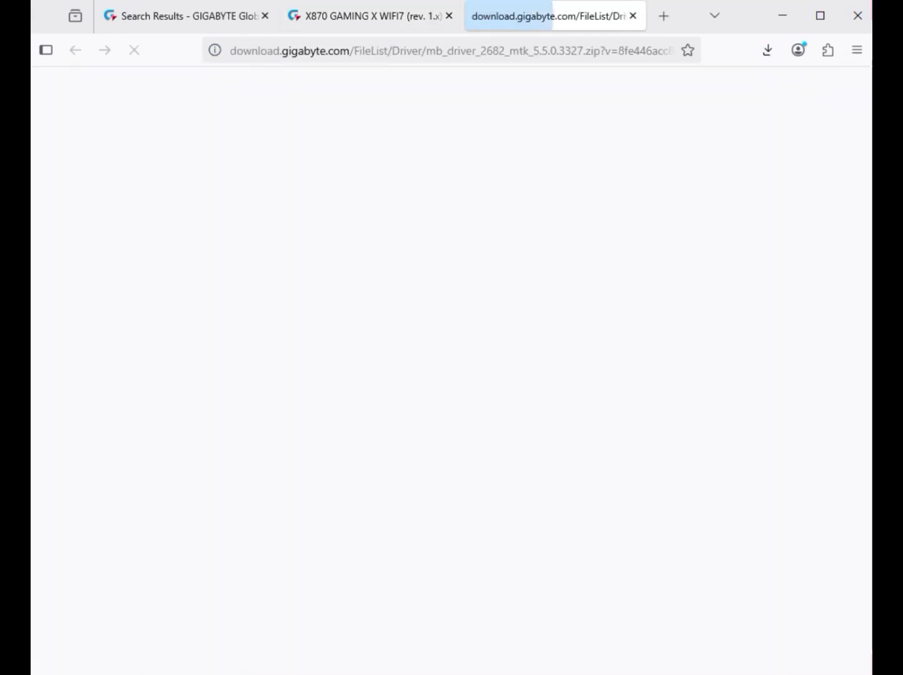
Download the ITE USB driver from the USB drivers and check the progress of the downloads.
scroll(660, 609, down, 4)
scroll(443, 431, down, 6)
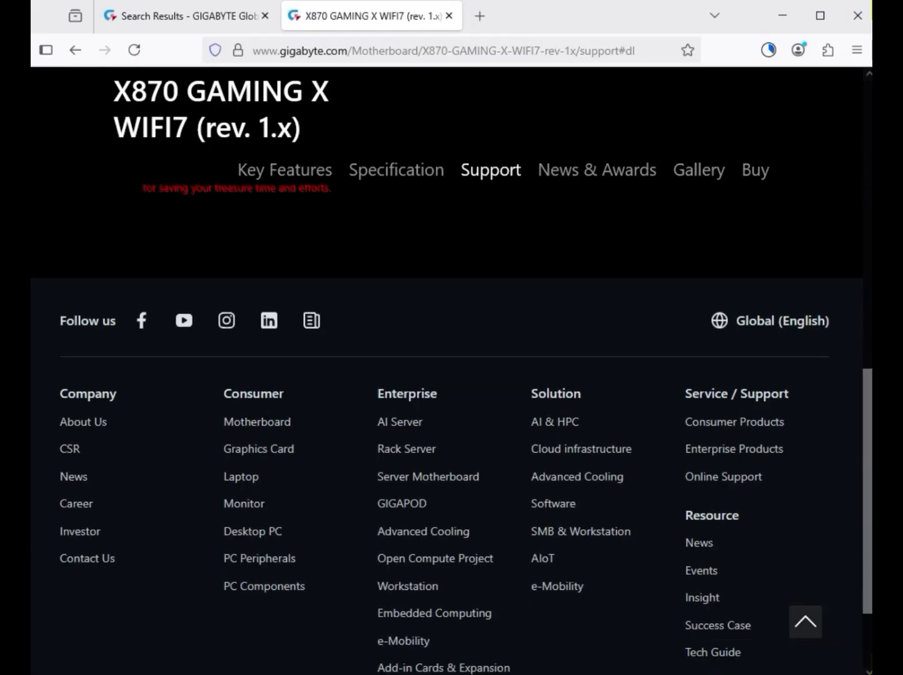
scroll(443, 431, up, 9)
drag(174, 456, 248, 457)
click(655, 454)
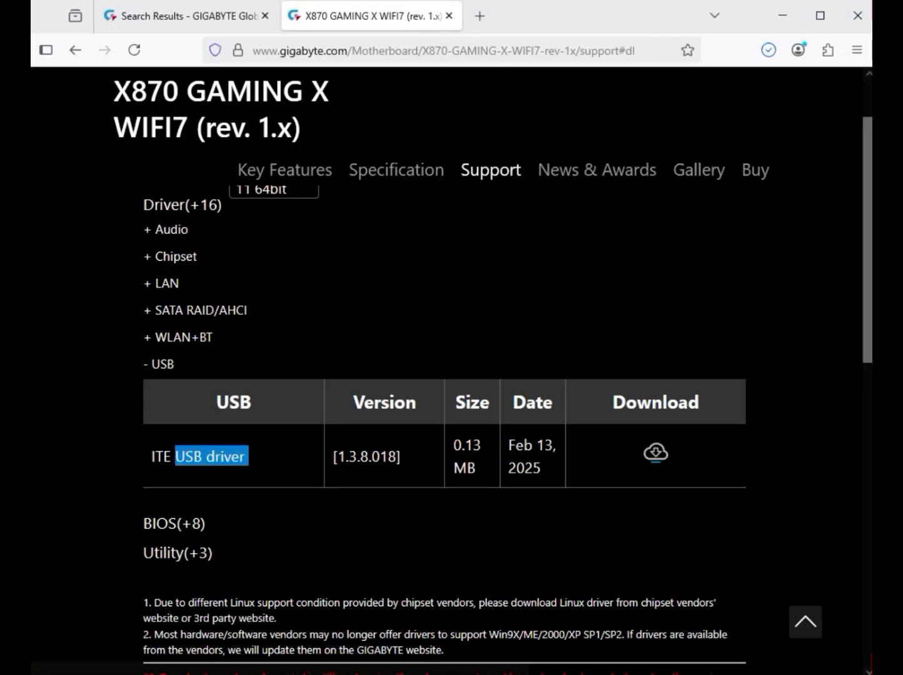
click(768, 50)
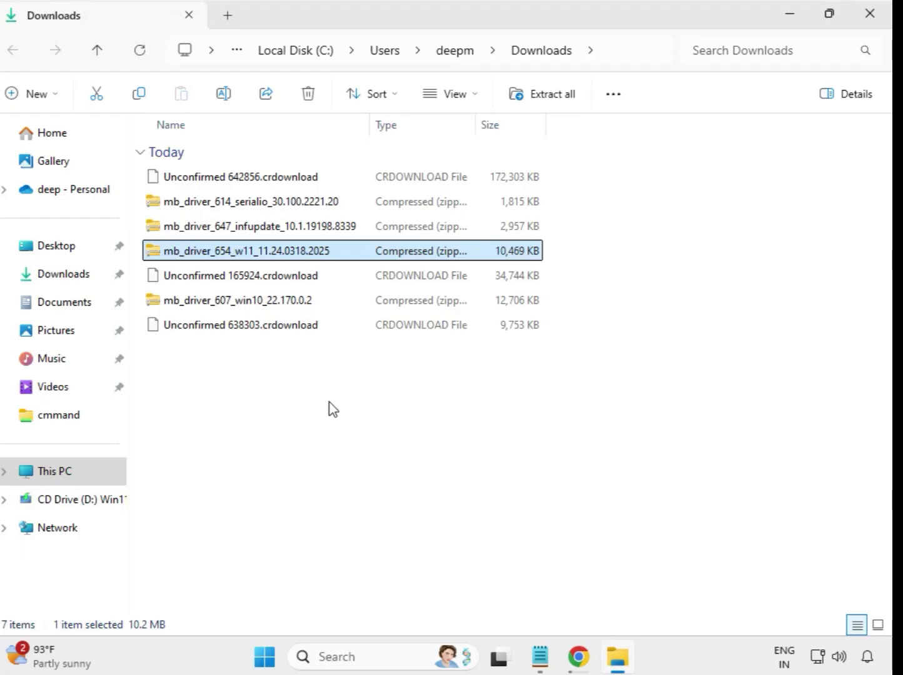
In File Explorer's Downloads folder, extract mb_driver_614_serialio_30.100.2221.20 to its default destination and close the extracted folder's window.
drag(332, 397, 310, 173)
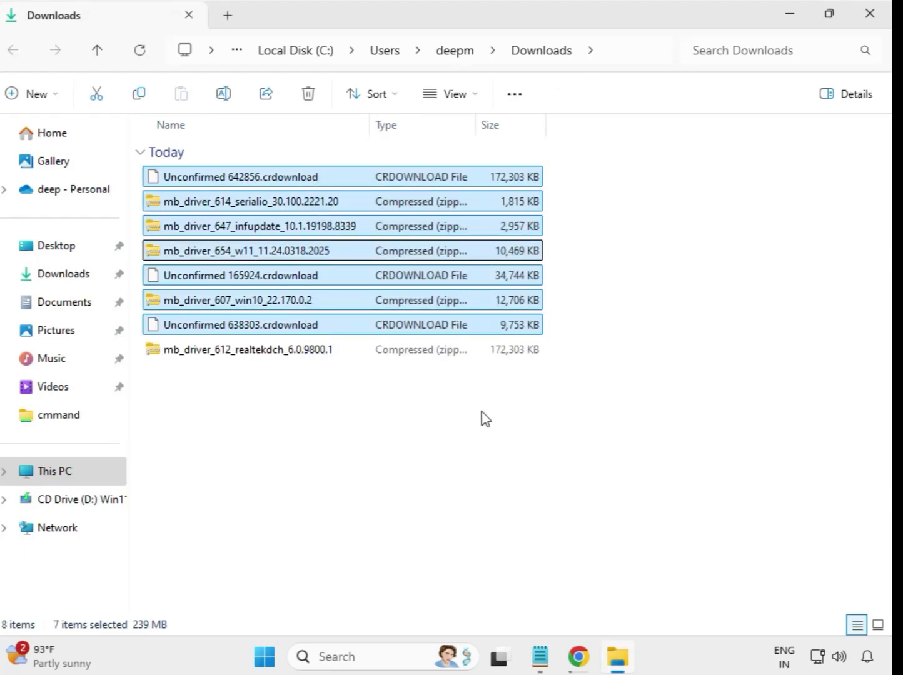
click(504, 423)
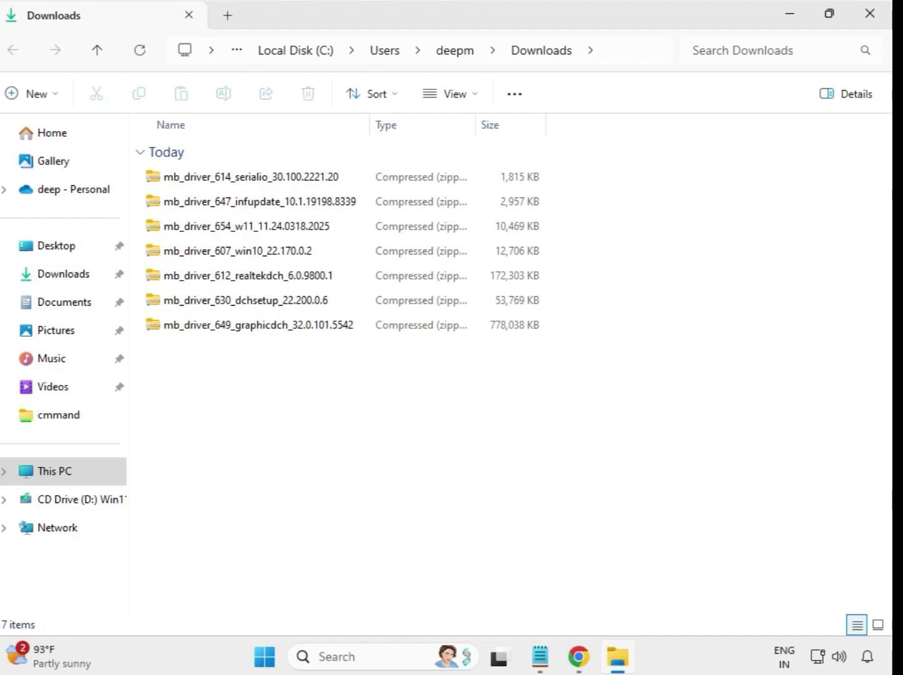
click(233, 185)
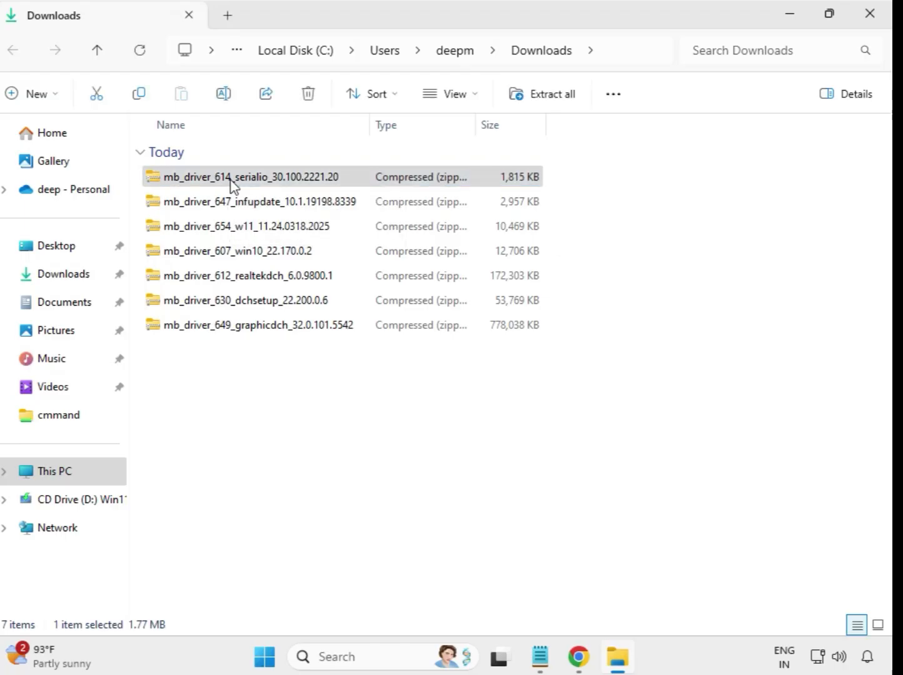
right_click(230, 179)
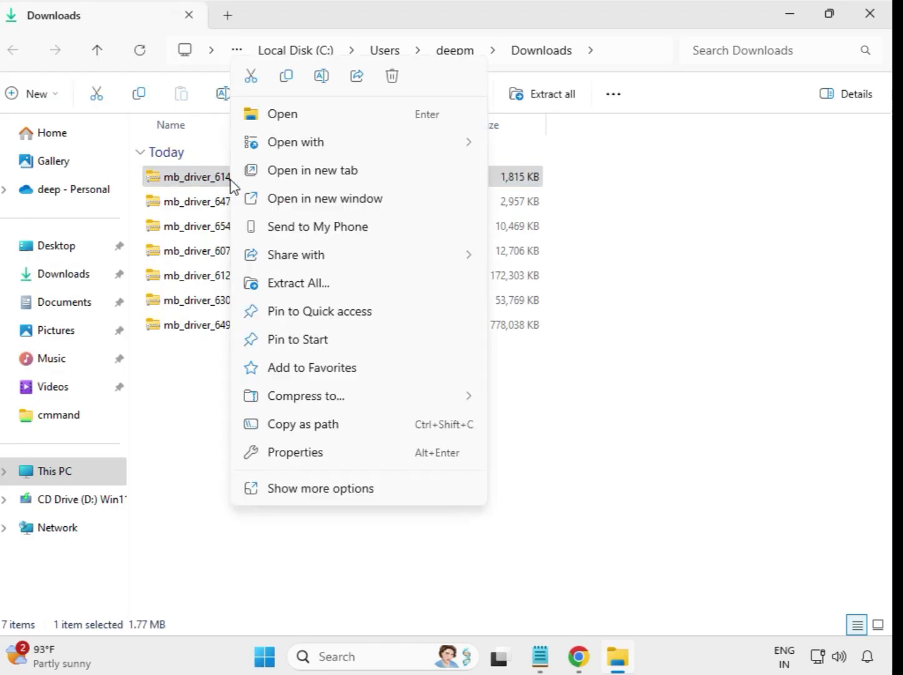
click(304, 284)
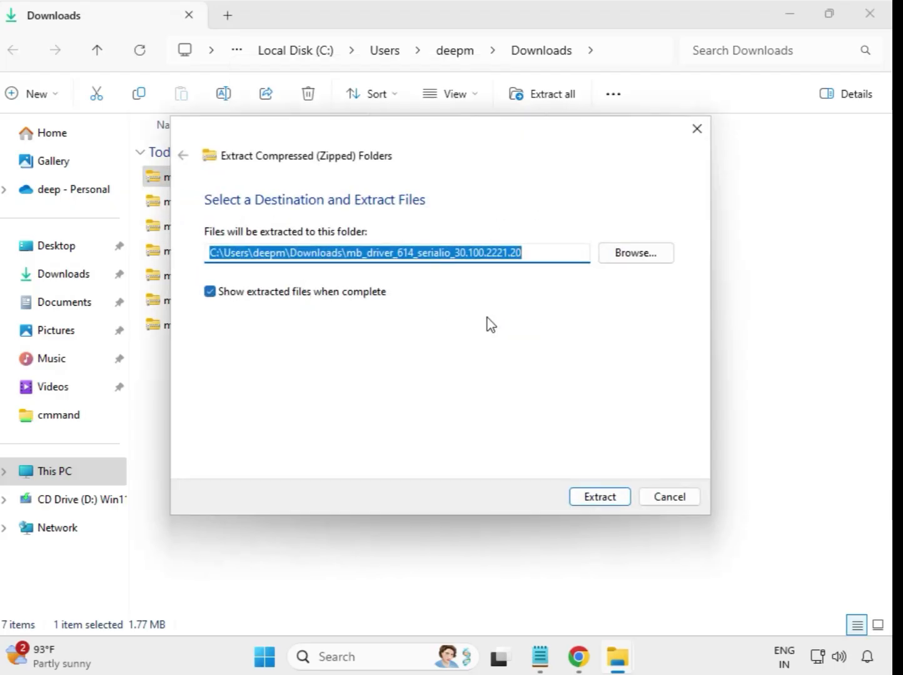
click(608, 498)
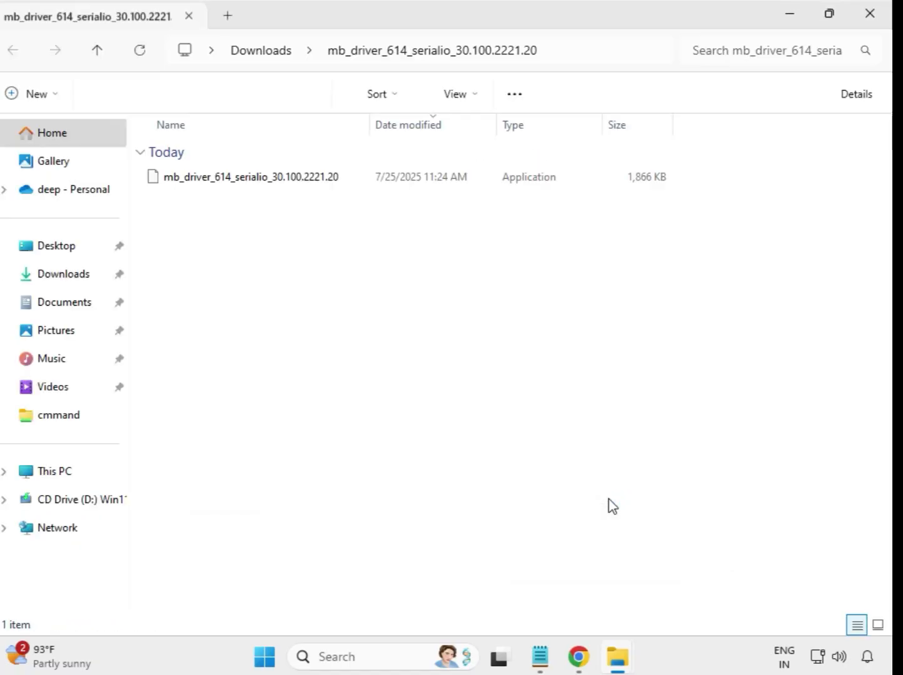
click(868, 15)
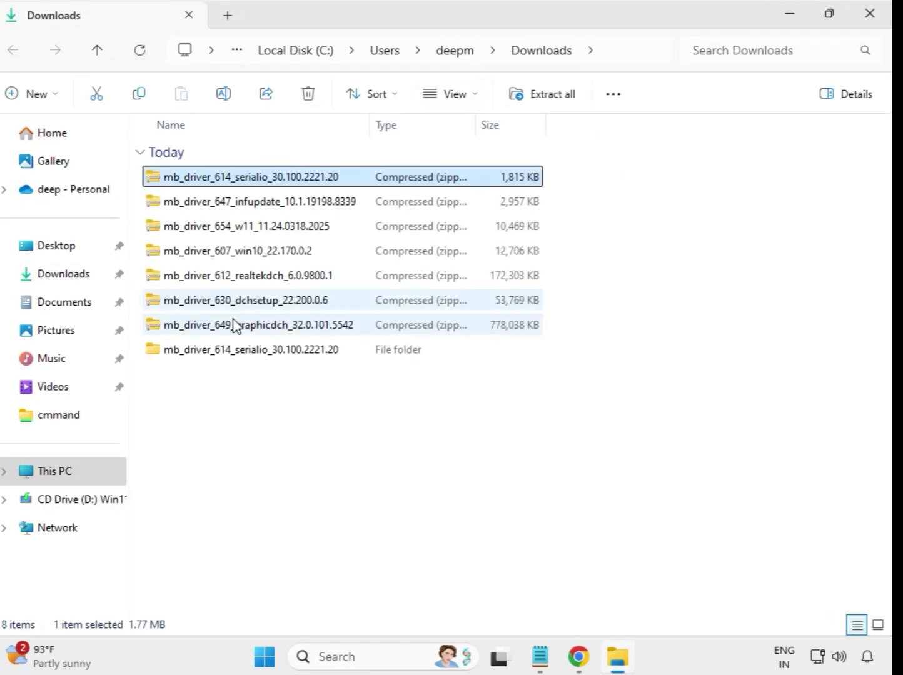
click(240, 355)
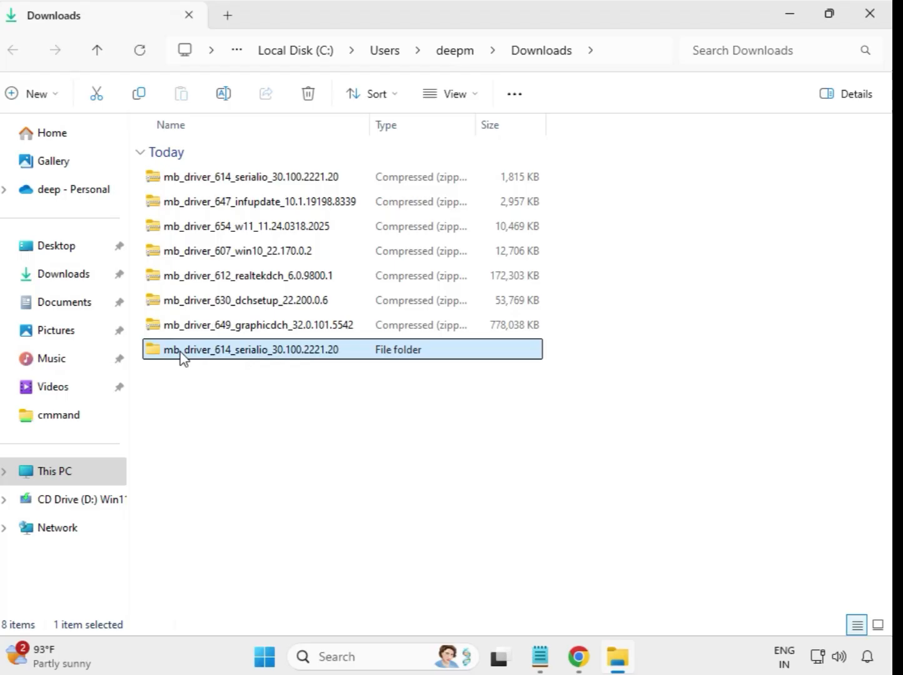
Extract the mb_driver_647_infupdate_10.1.19198.8339 archive to its default destination in Downloads.
click(236, 212)
right_click(235, 207)
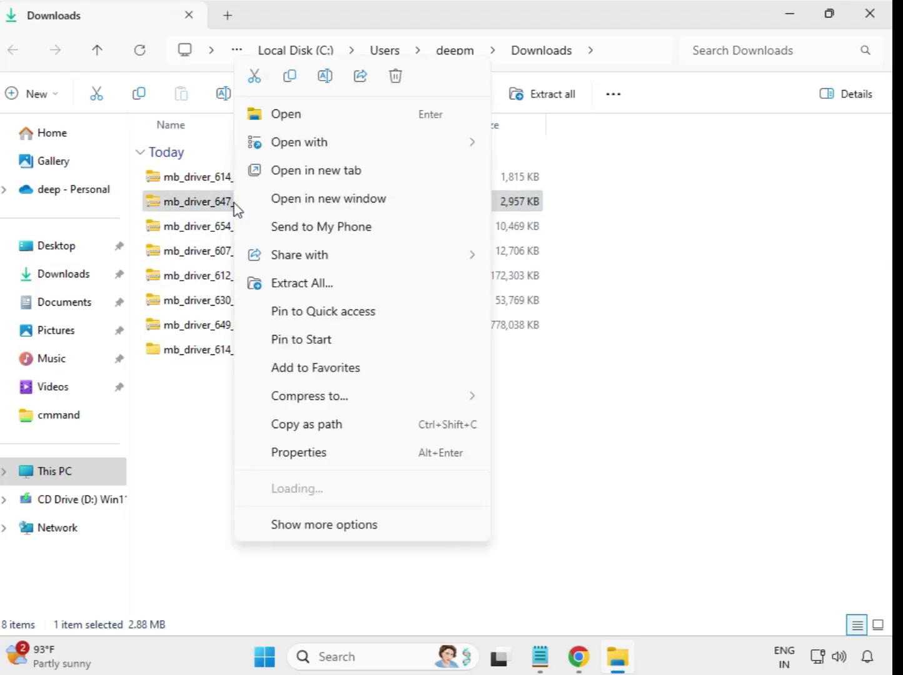
click(305, 289)
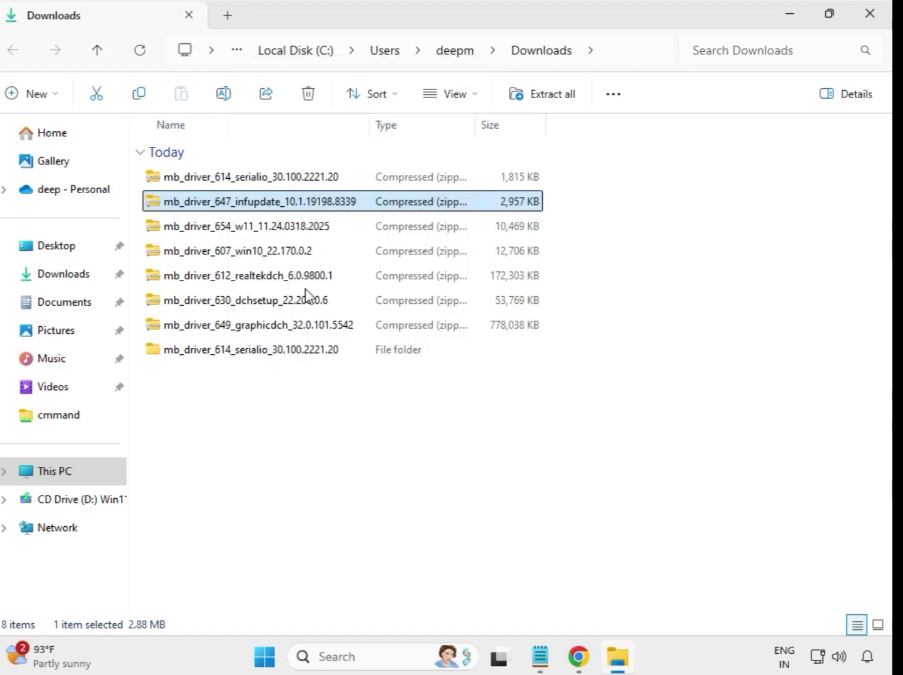
click(585, 503)
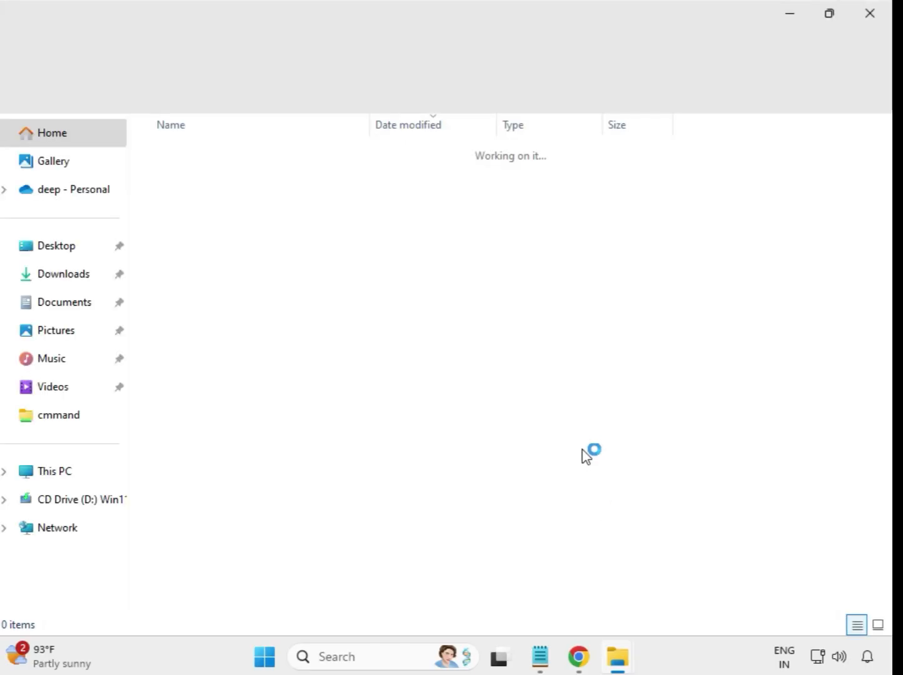
Extract the mb_driver_654_w11_11.24.0318.2025 archive to its default destination, closing the infupdate and the newly extracted folder windows.
click(870, 13)
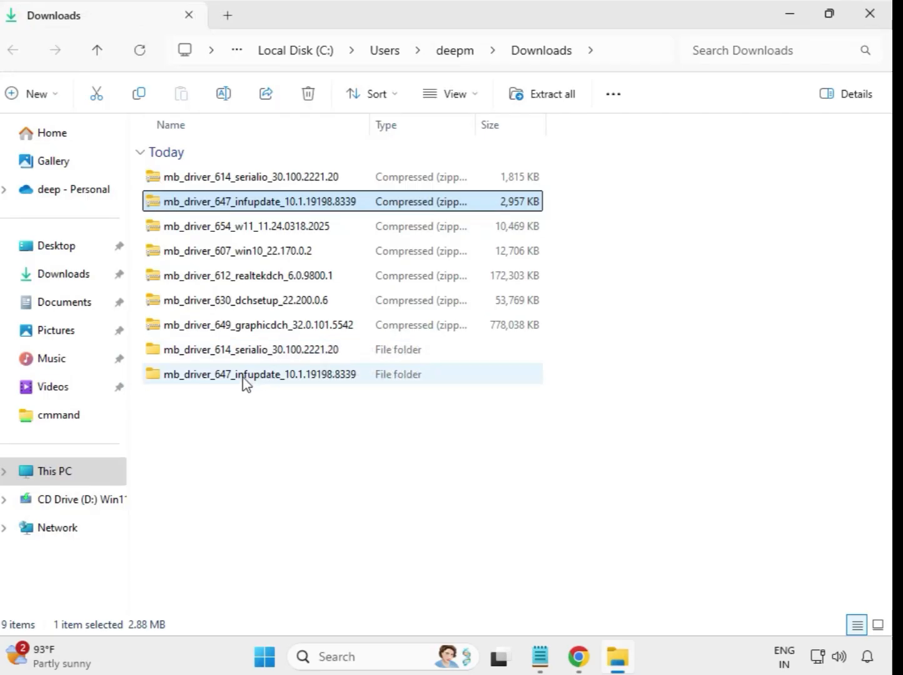
click(230, 234)
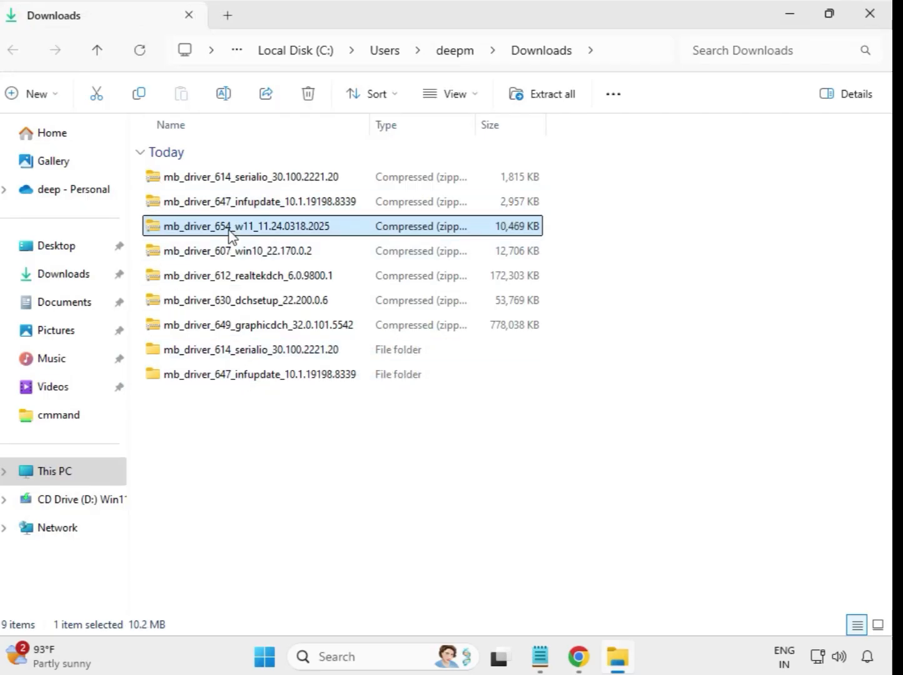
right_click(230, 234)
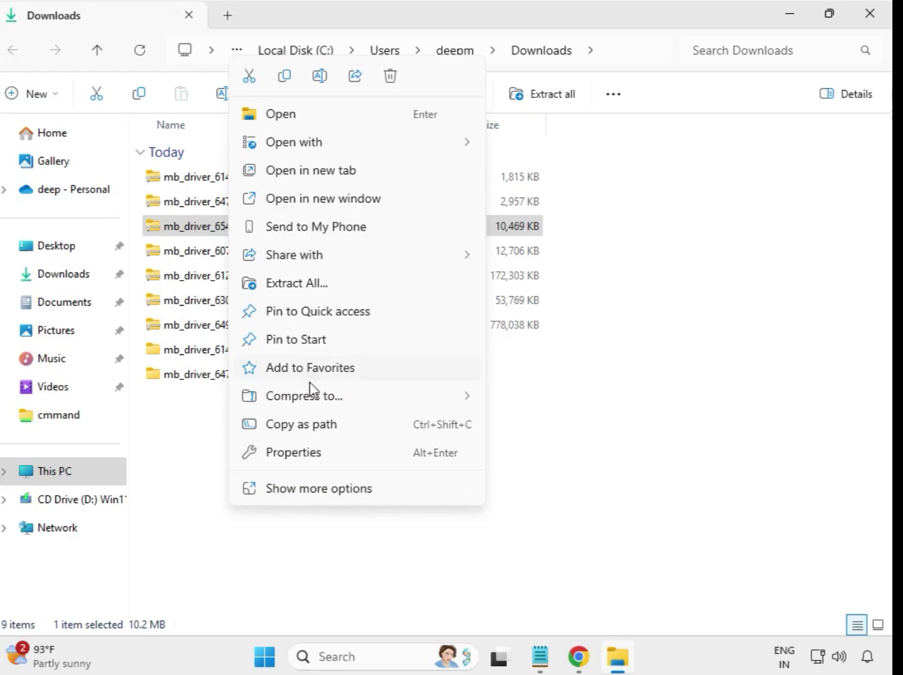
click(309, 284)
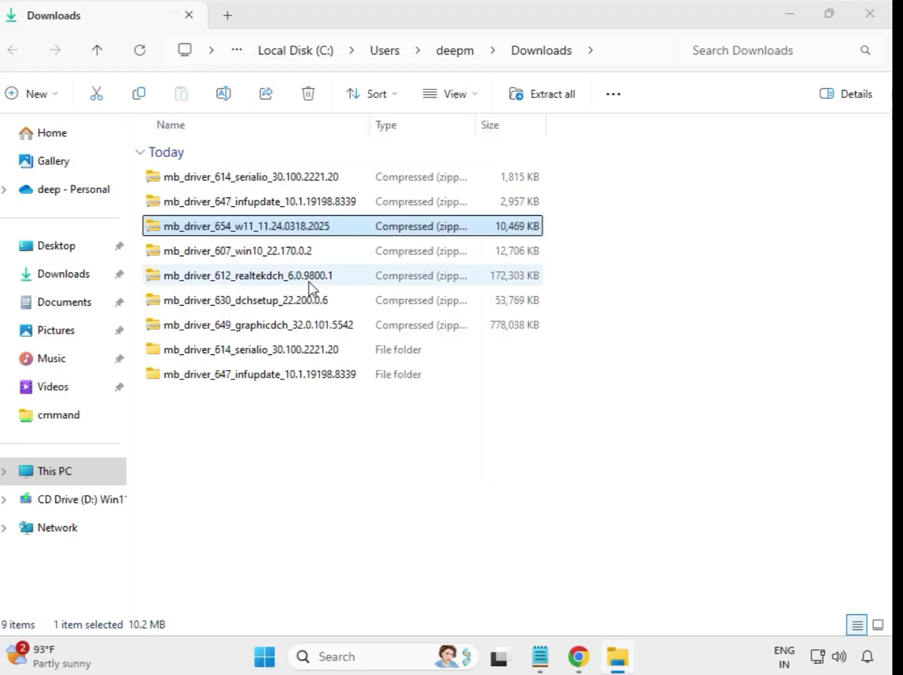
click(587, 498)
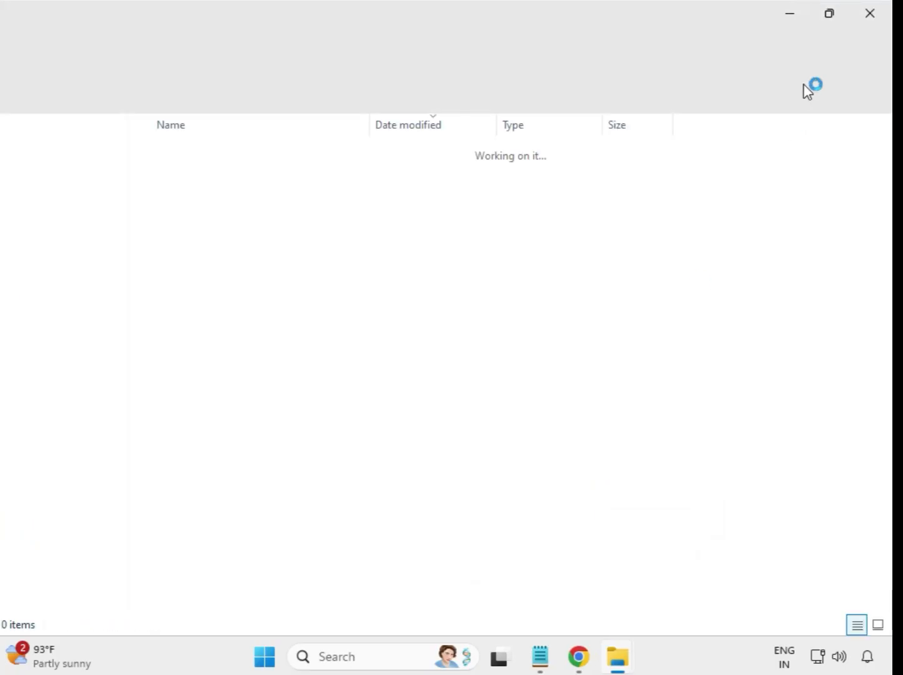
click(874, 15)
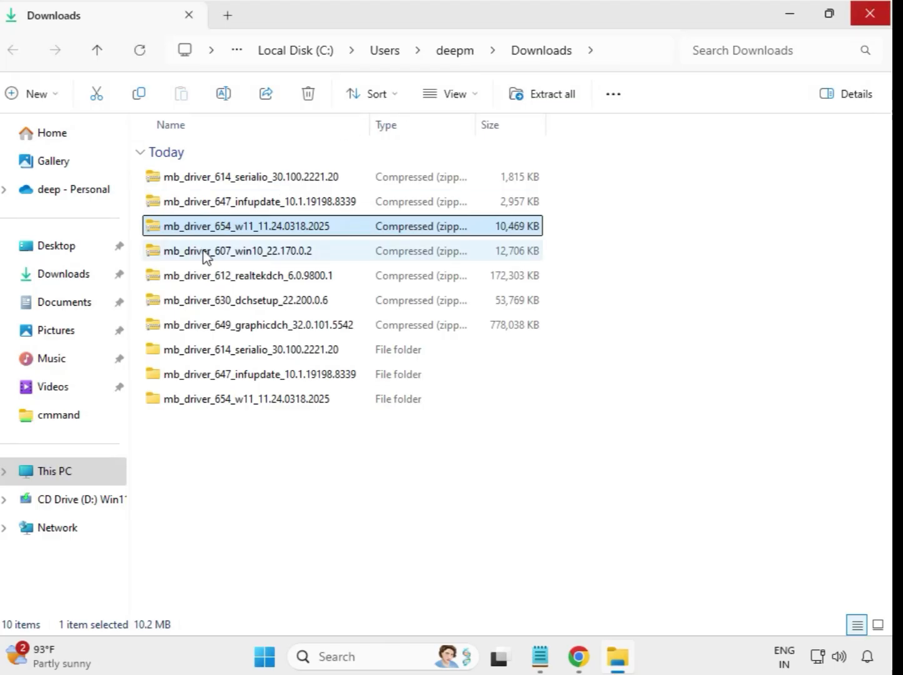
Extract the mb_driver_607_win10_22.170.0.2 archive to its default destination and close the extracted folder's window.
click(205, 253)
right_click(205, 256)
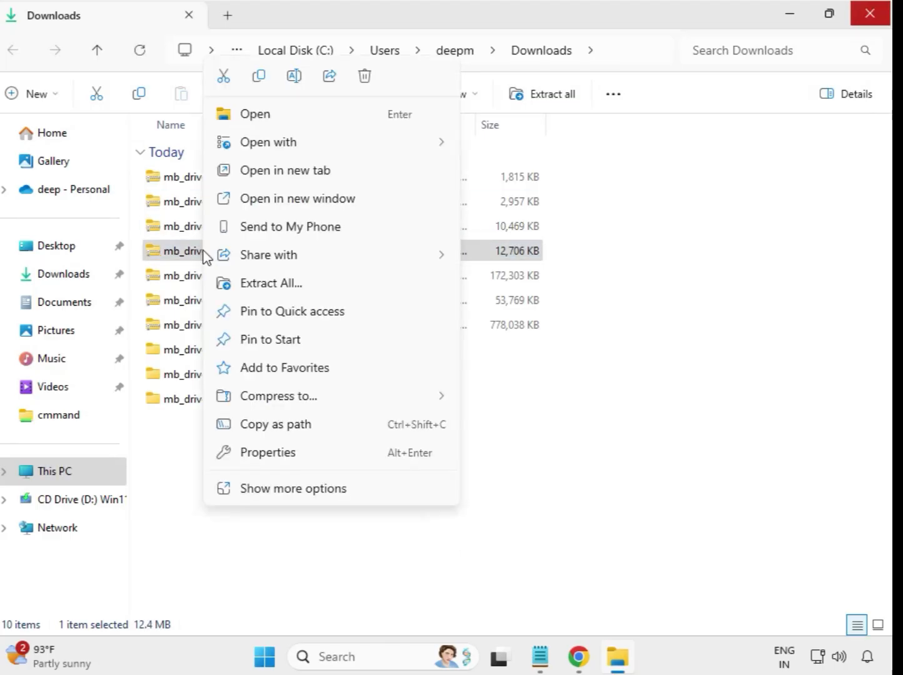
click(277, 283)
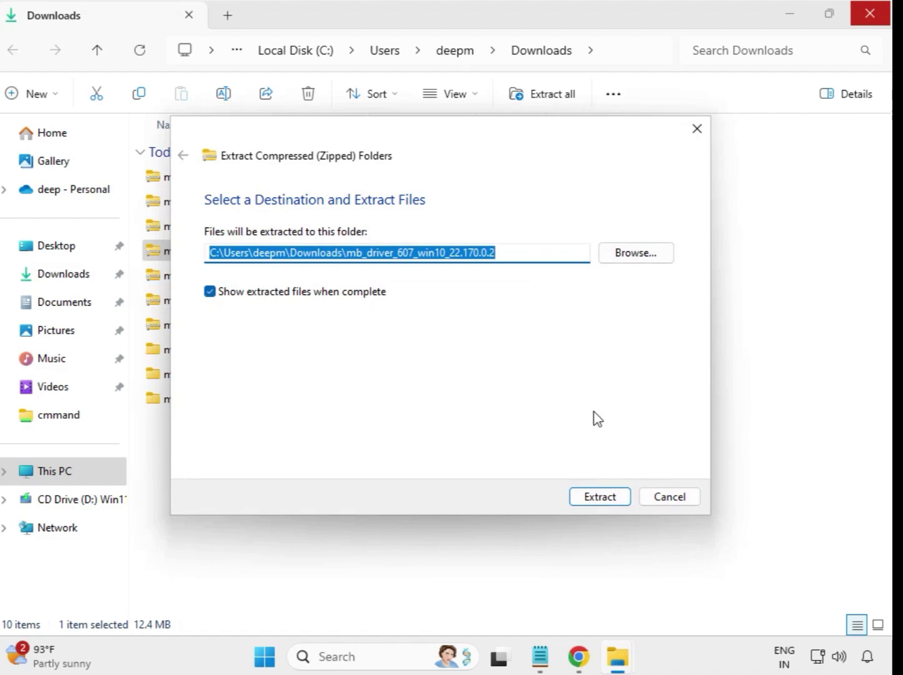
click(604, 497)
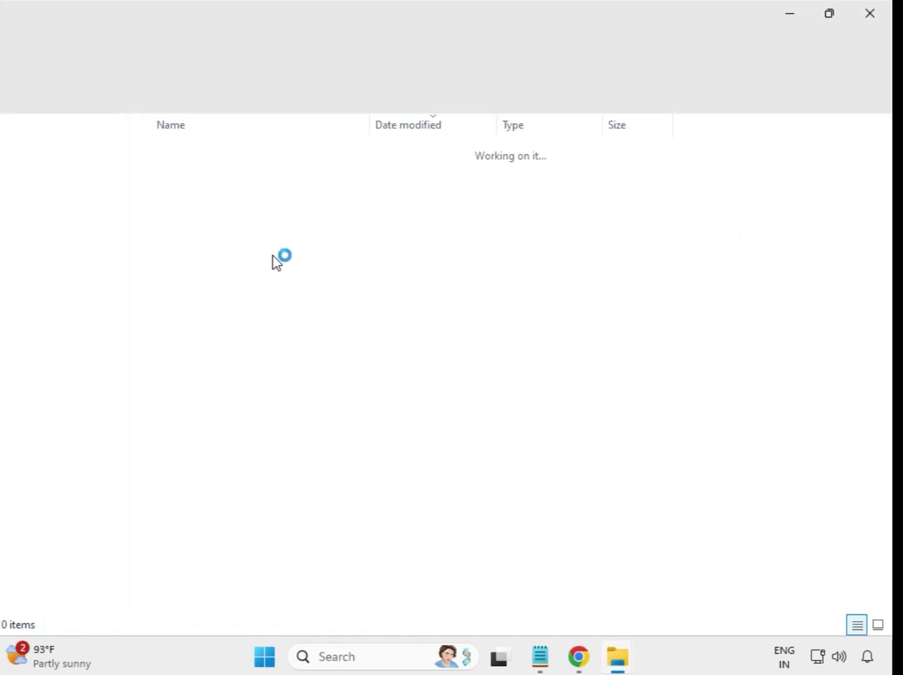
click(878, 11)
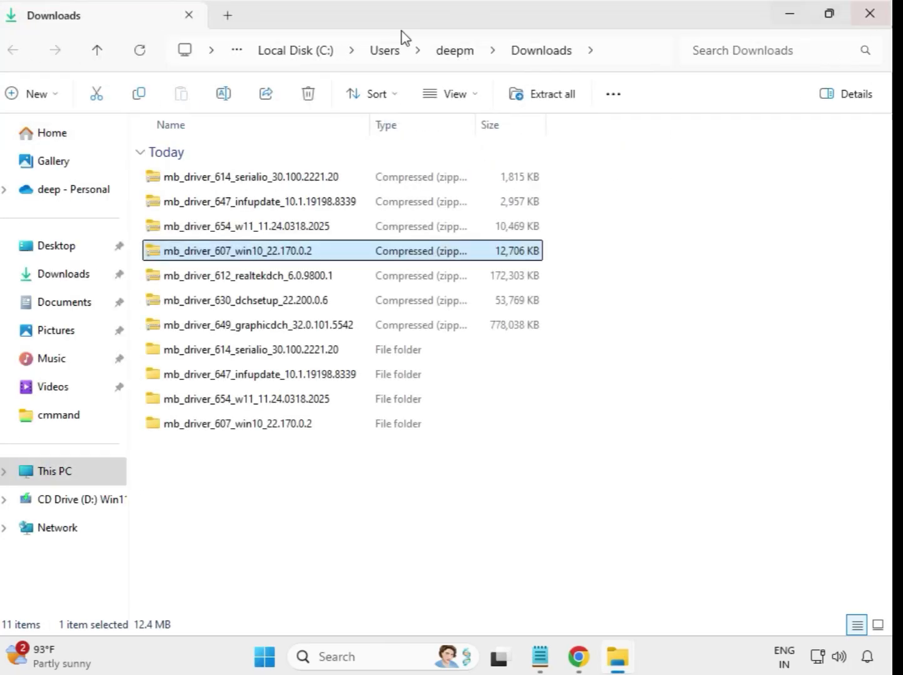
Extract the mb_driver_612_realtekdch_6.0.9800.1 archive to its default destination and close the extracted folder's window.
click(257, 284)
right_click(255, 281)
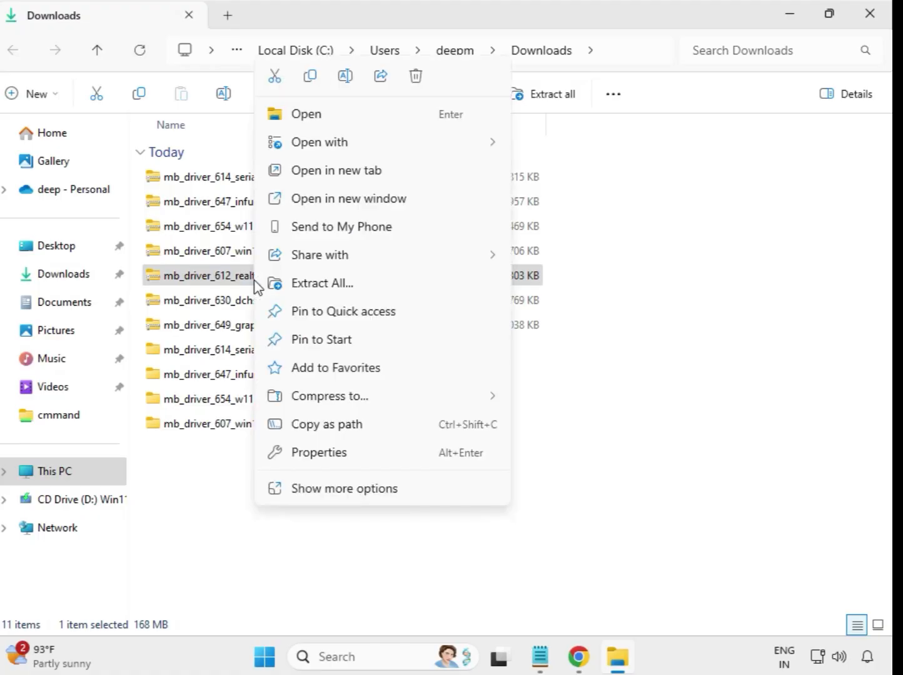
click(350, 284)
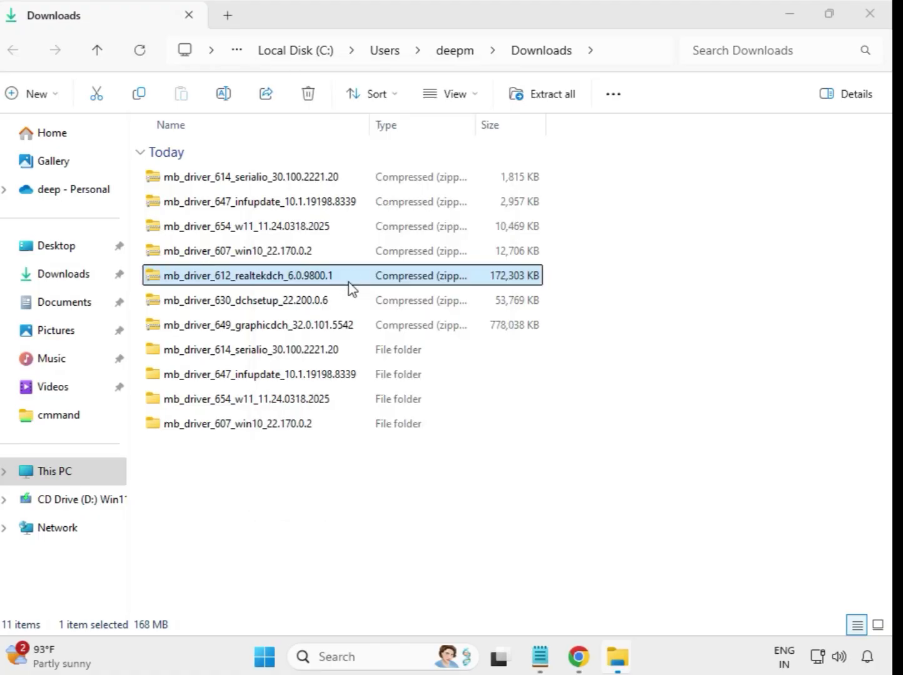
click(592, 499)
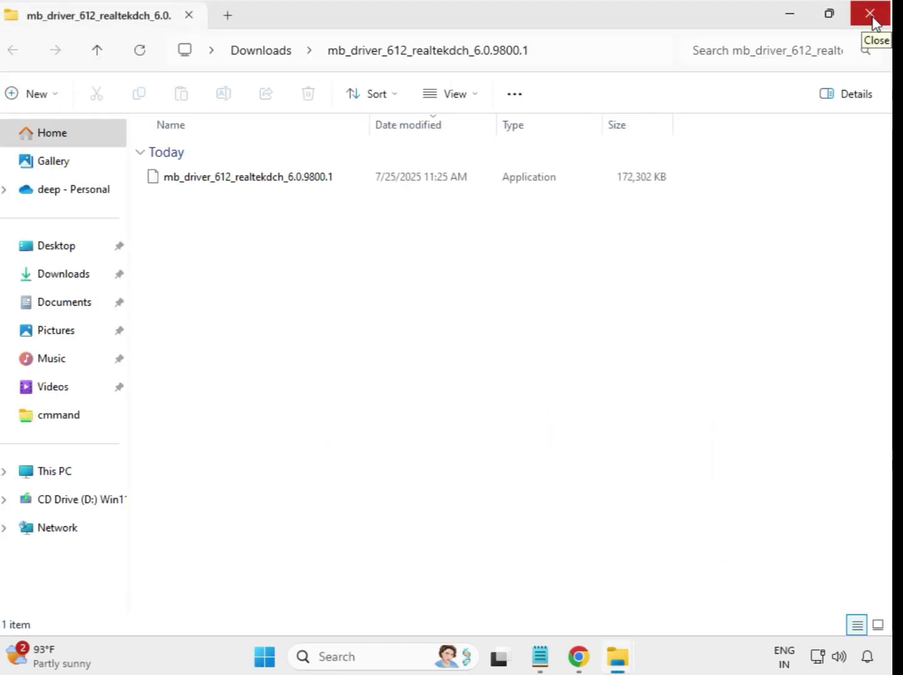
click(875, 20)
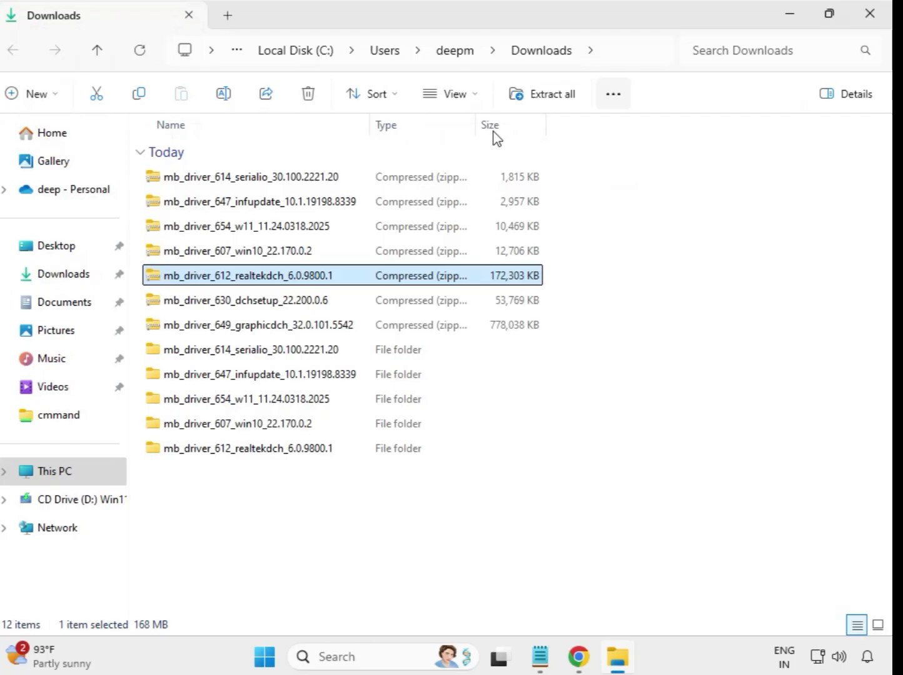
Extract the mb_driver_630_dchsetup_22.200.0.6 archive to its default destination and close the extracted folder's window.
click(250, 304)
right_click(249, 304)
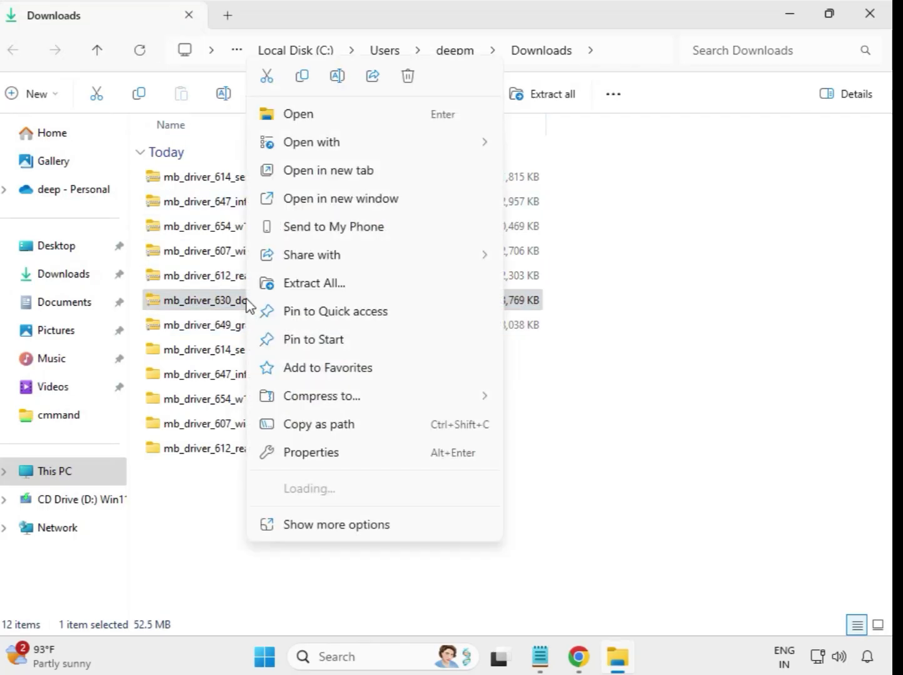
click(313, 298)
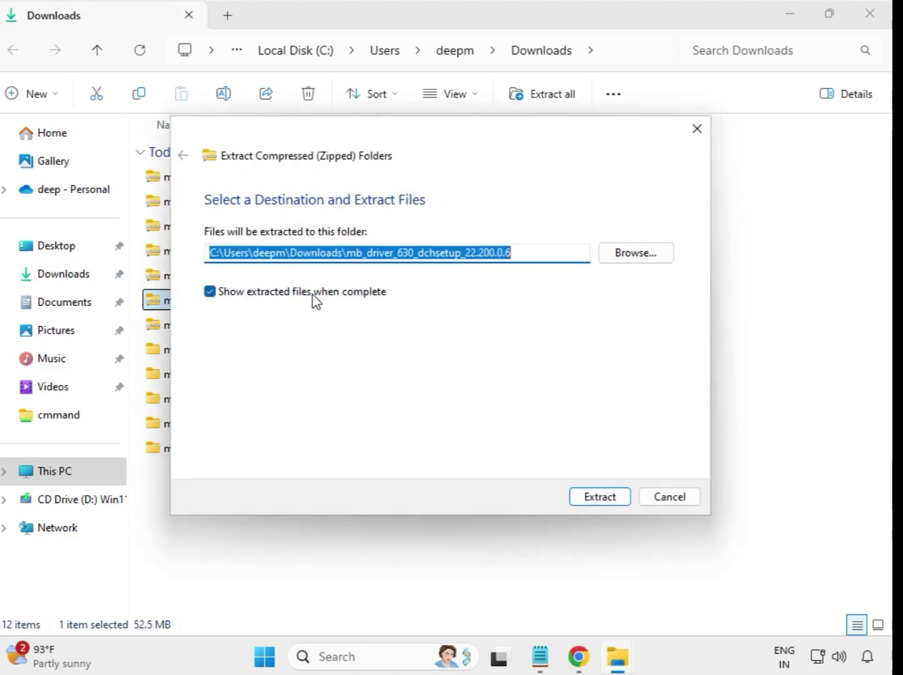
click(595, 498)
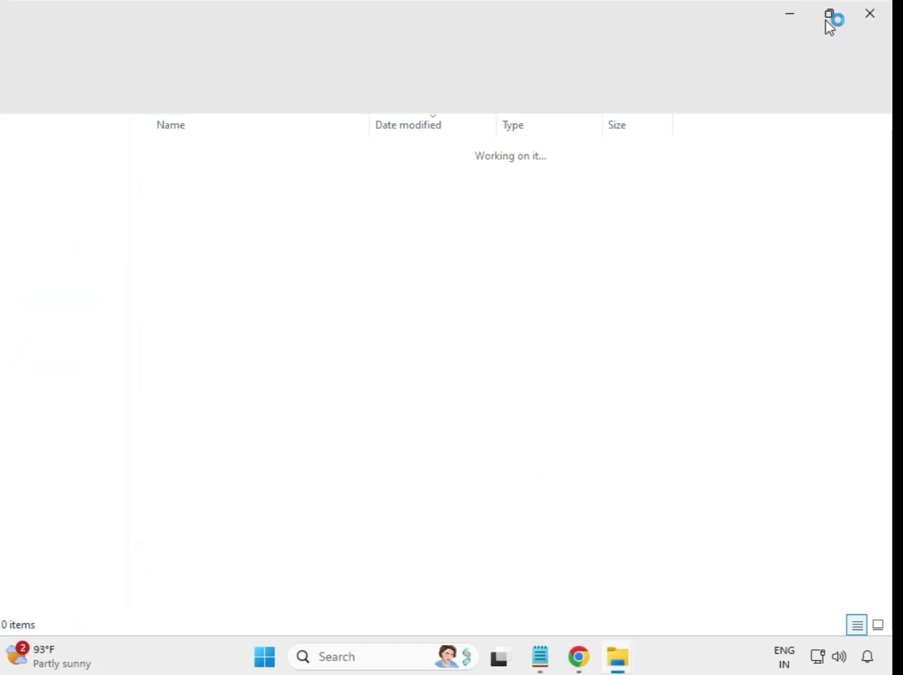
click(869, 15)
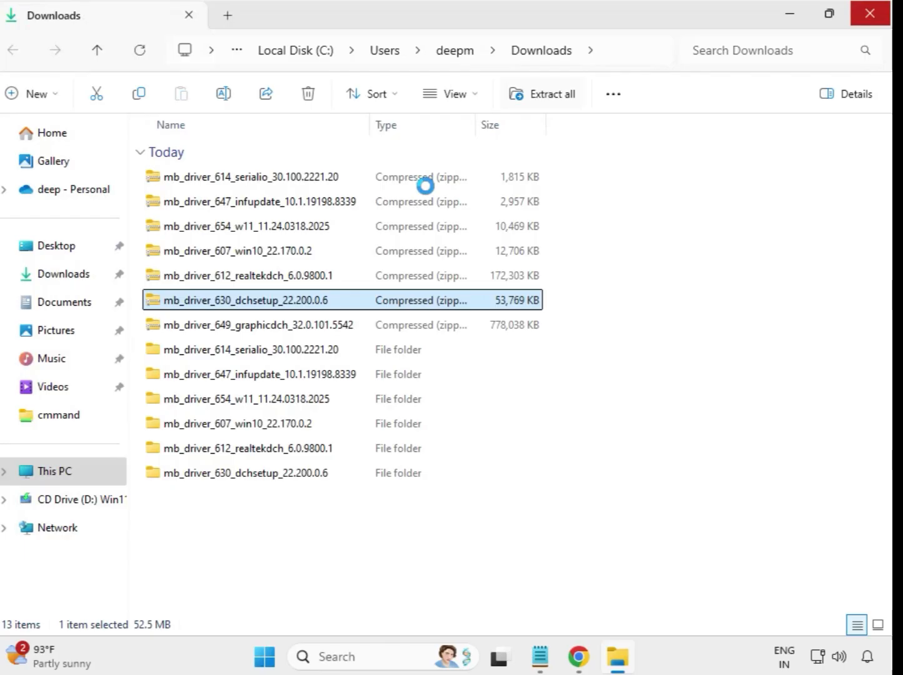
Extract the mb_driver_649_graphicdch_32.0.101.5542 archive to its default destination and close the extracted folder's window.
click(273, 331)
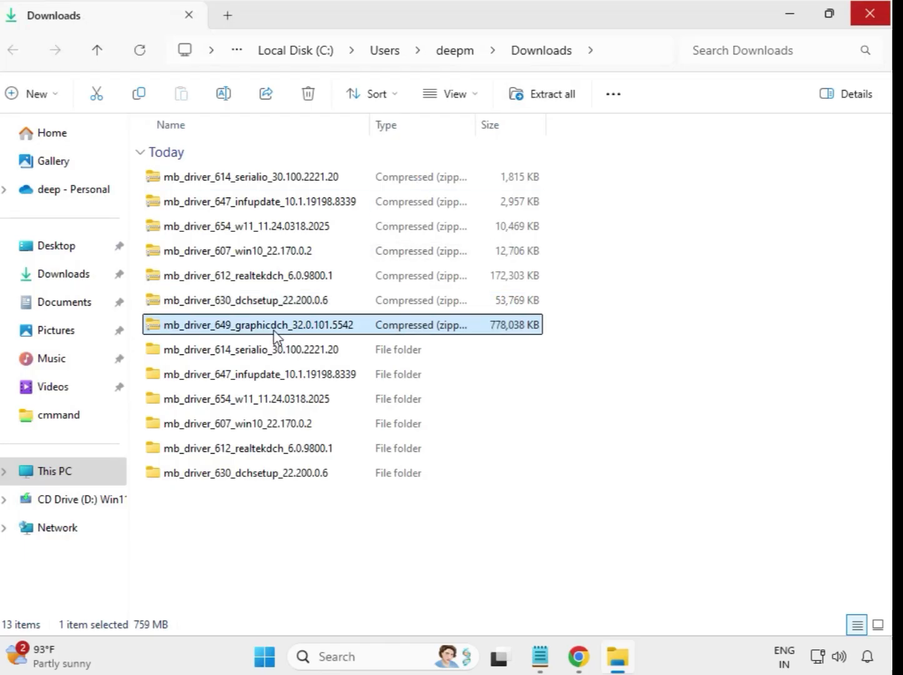
right_click(274, 332)
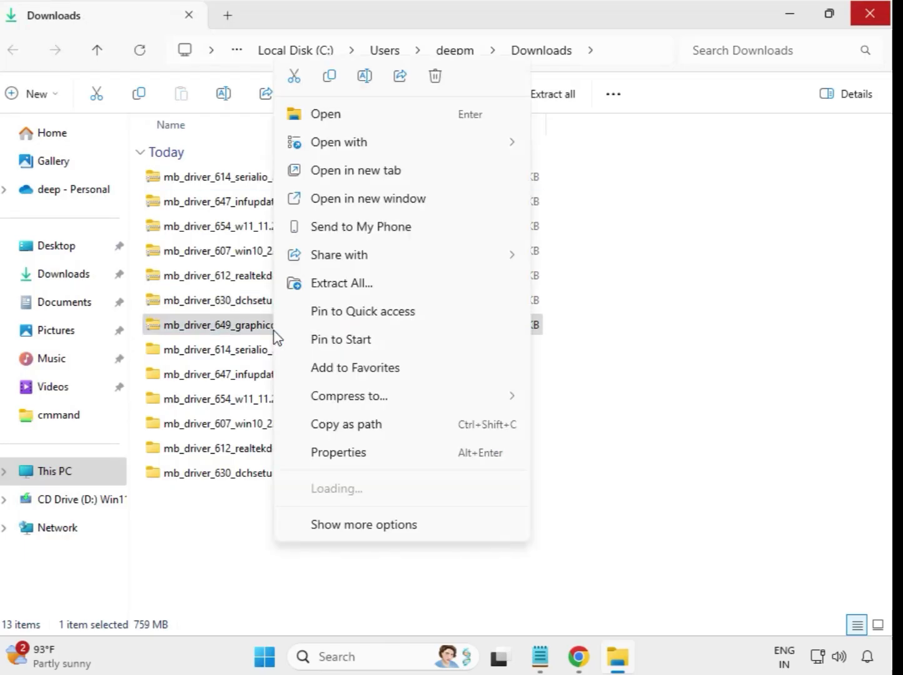
click(356, 285)
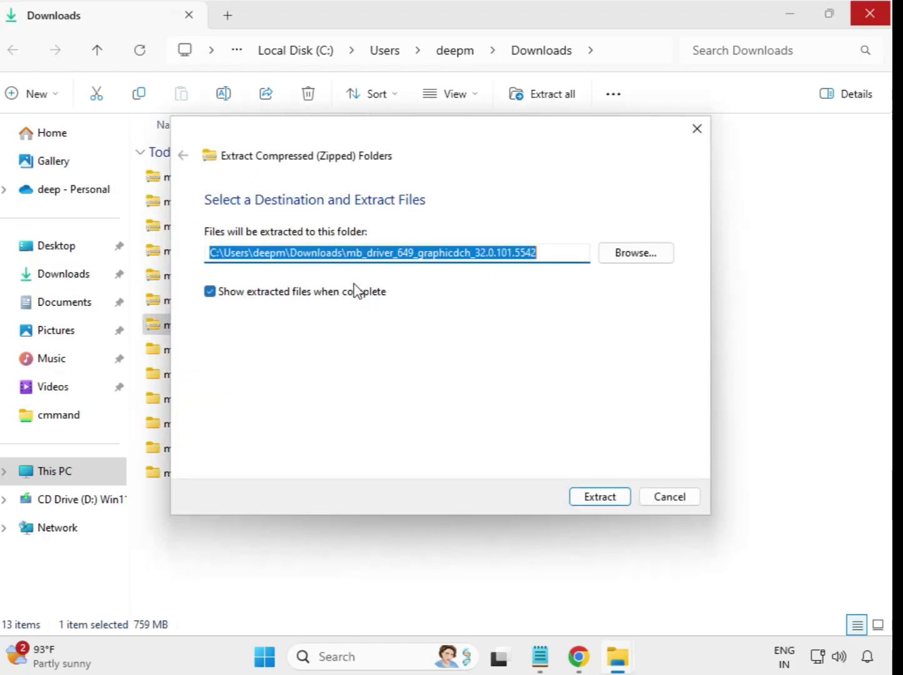
click(597, 500)
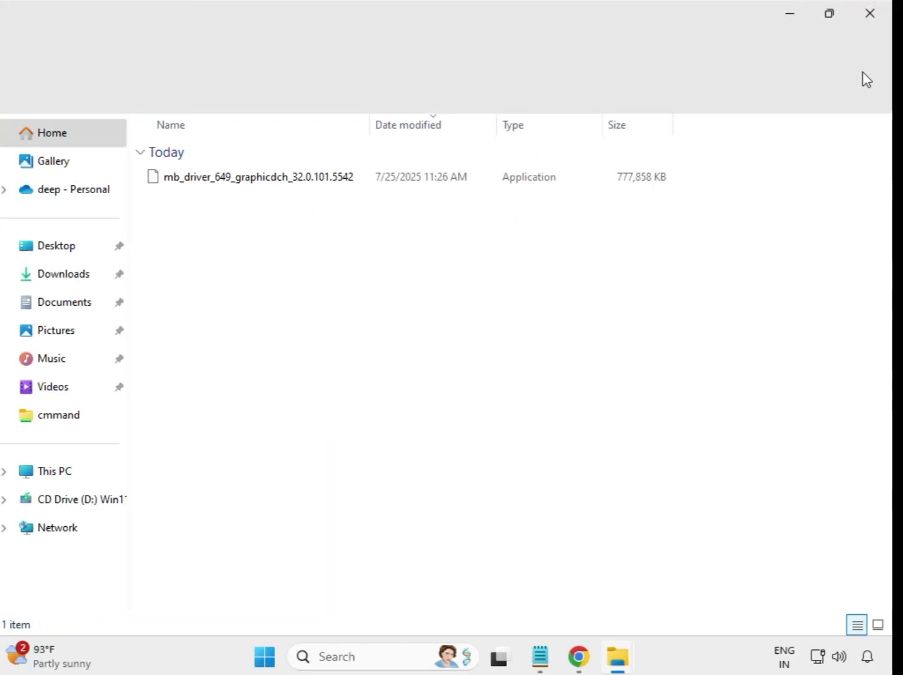
click(871, 16)
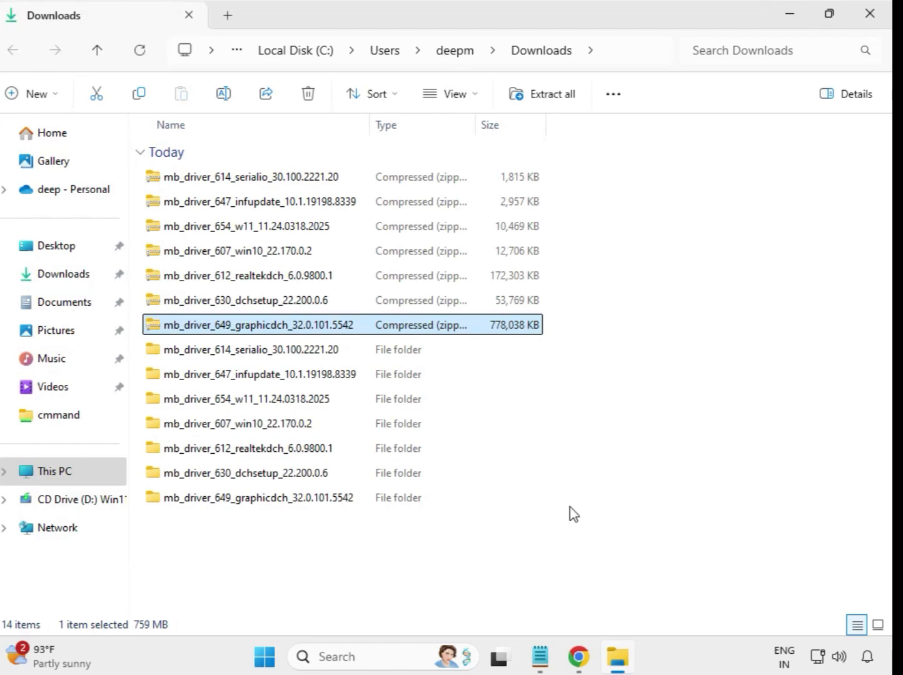
Refresh the Downloads listing and select all seven extracted driver folders.
click(593, 526)
right_click(333, 545)
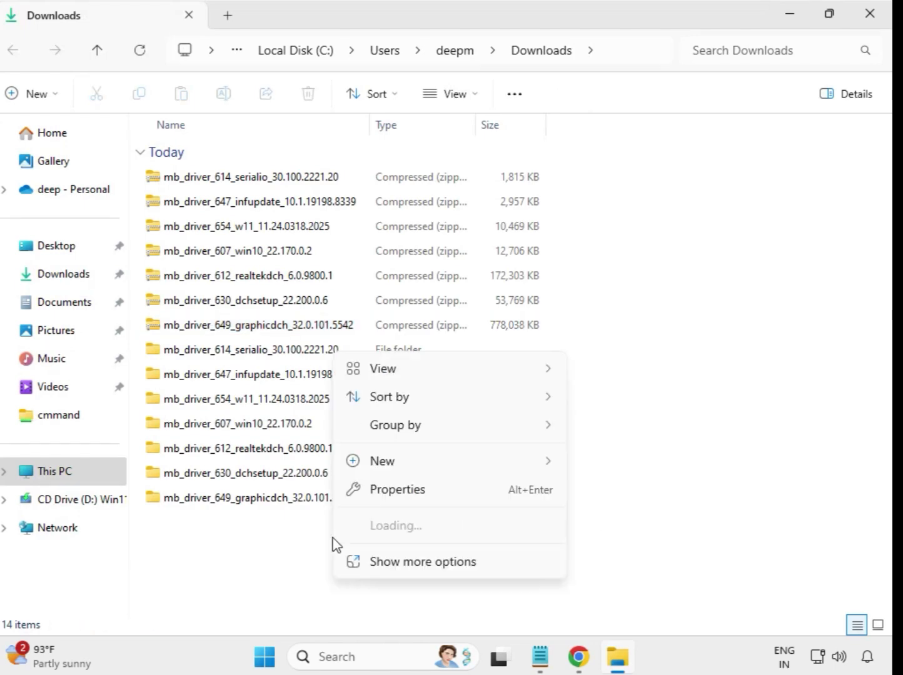
click(431, 561)
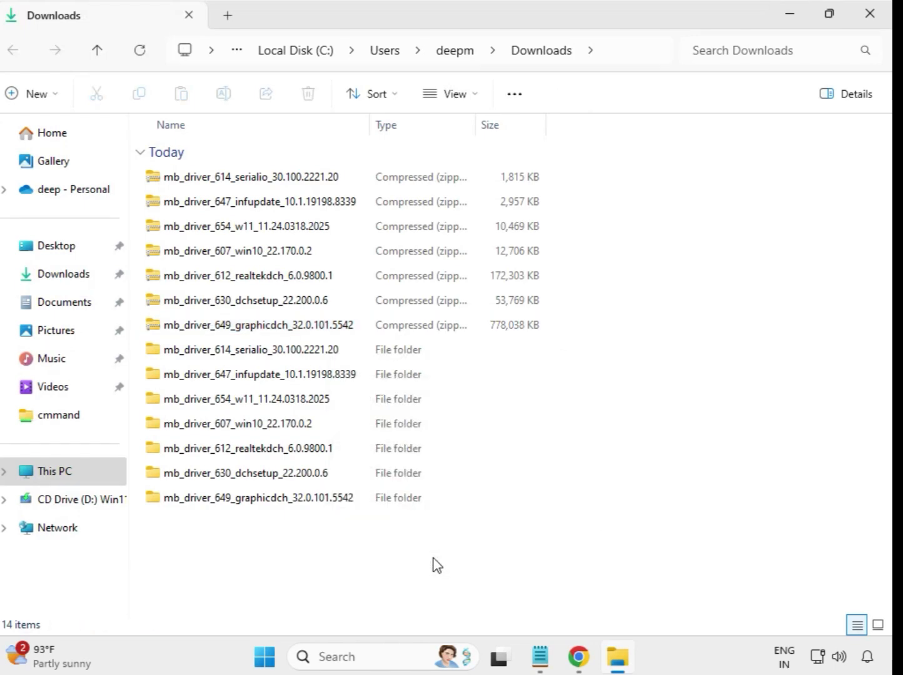
click(388, 378)
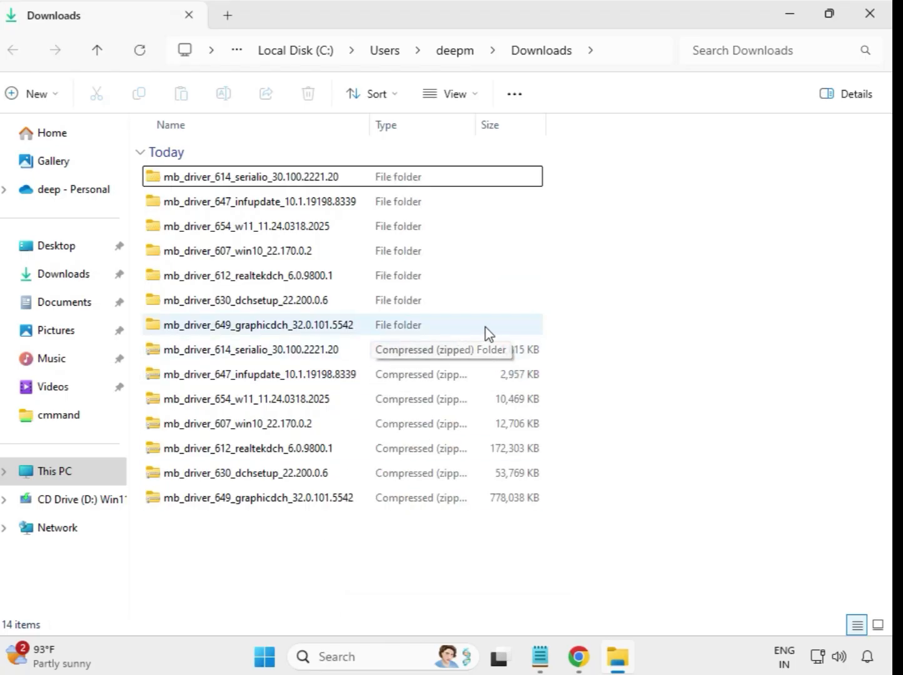
drag(553, 325, 343, 170)
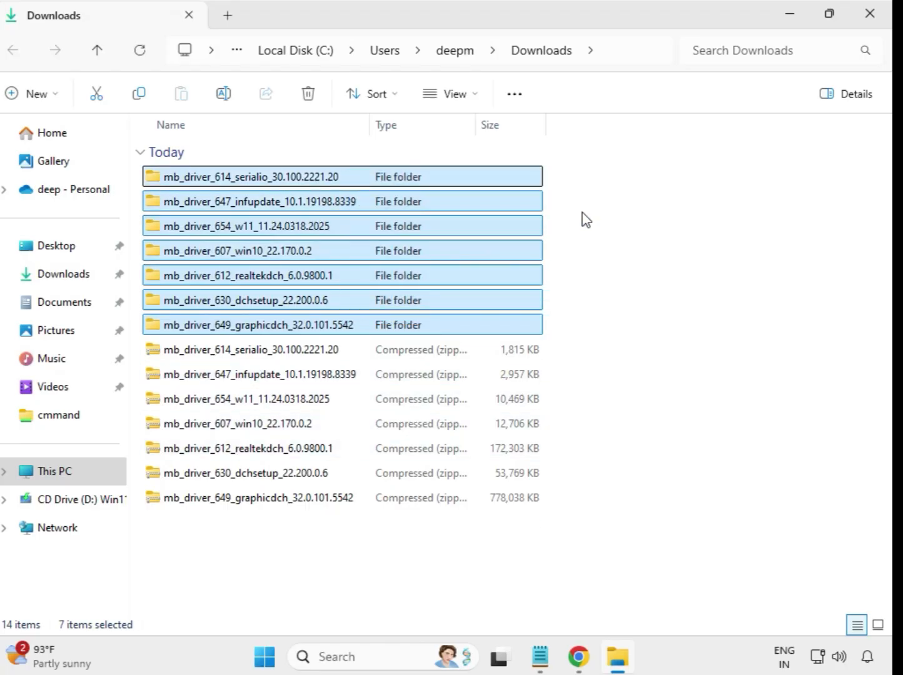
Run the application in the mb_driver_614_serialio_30.100.2221.20 folder as administrator, allow it to make changes, and dismiss the compatibility prompt.
click(278, 180)
double_click(252, 180)
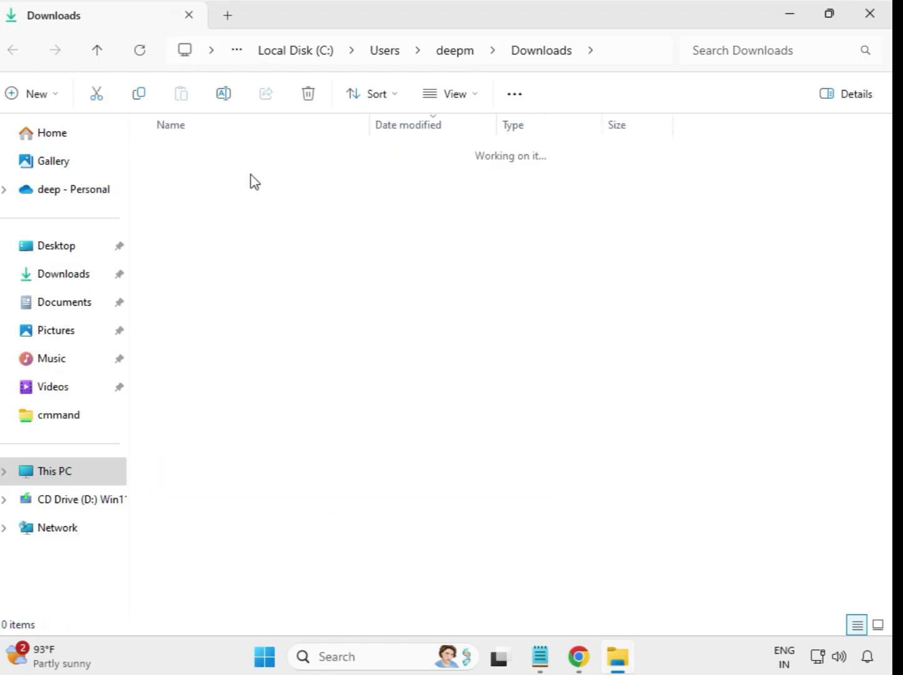
click(242, 182)
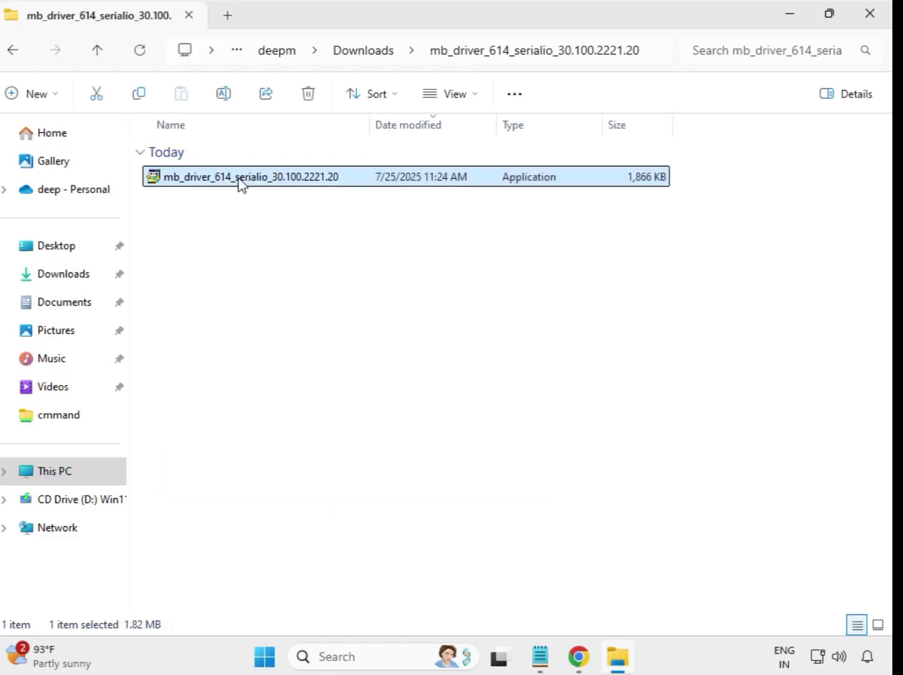
right_click(240, 182)
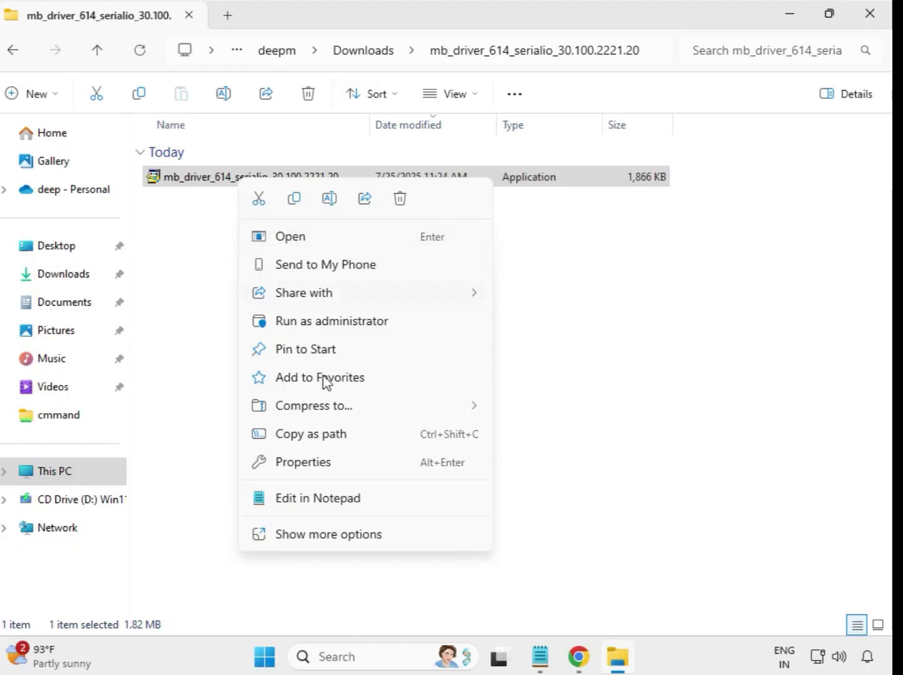
click(319, 325)
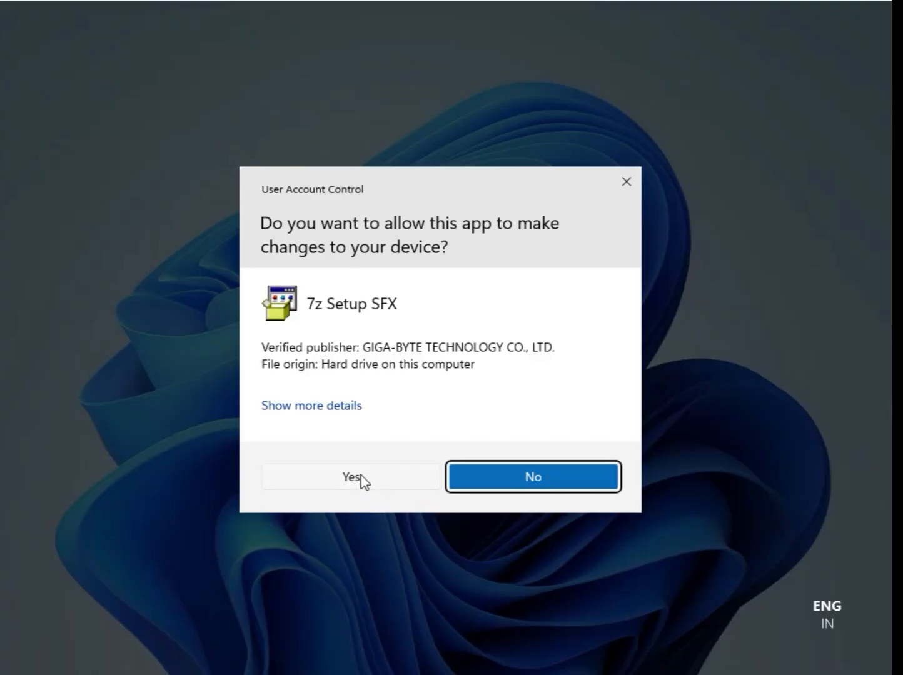
click(352, 477)
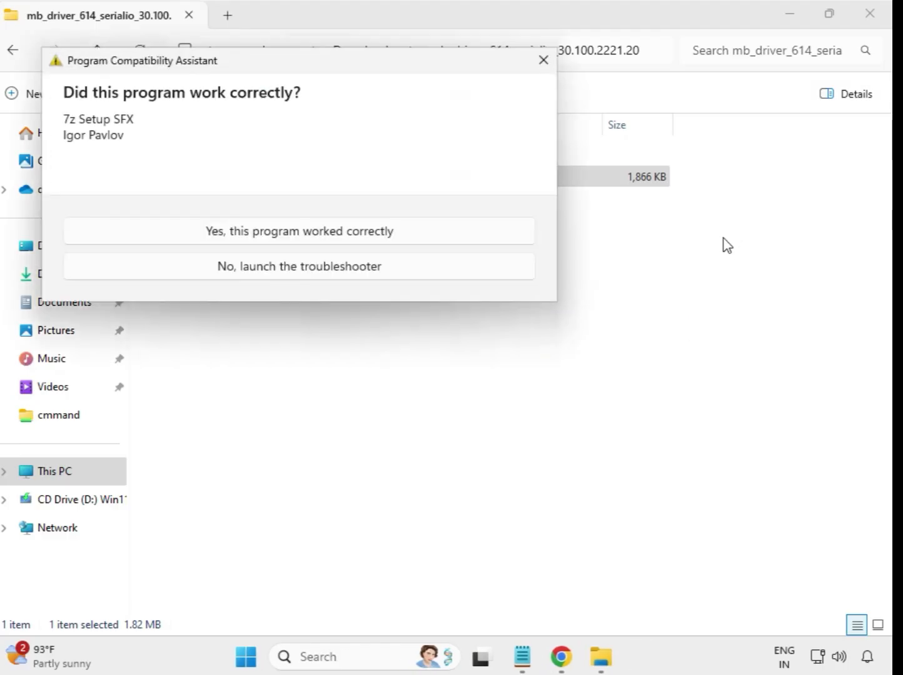
key(Escape)
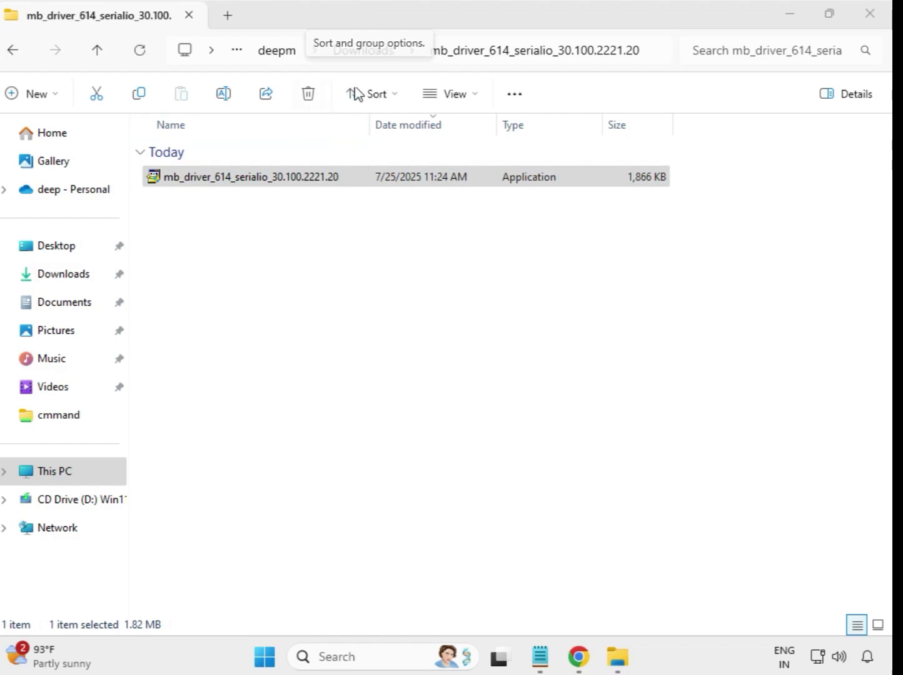
Return to Downloads and run the application in the mb_driver_647_infupdate_10.1.19198.8339 folder as administrator, allowing it to make changes.
click(372, 181)
click(15, 55)
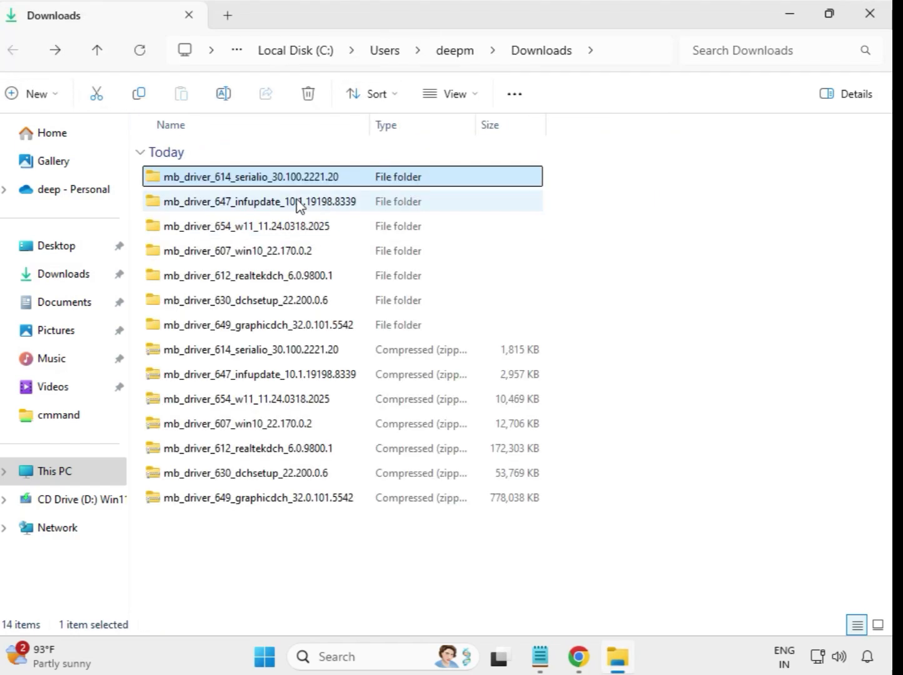
double_click(300, 202)
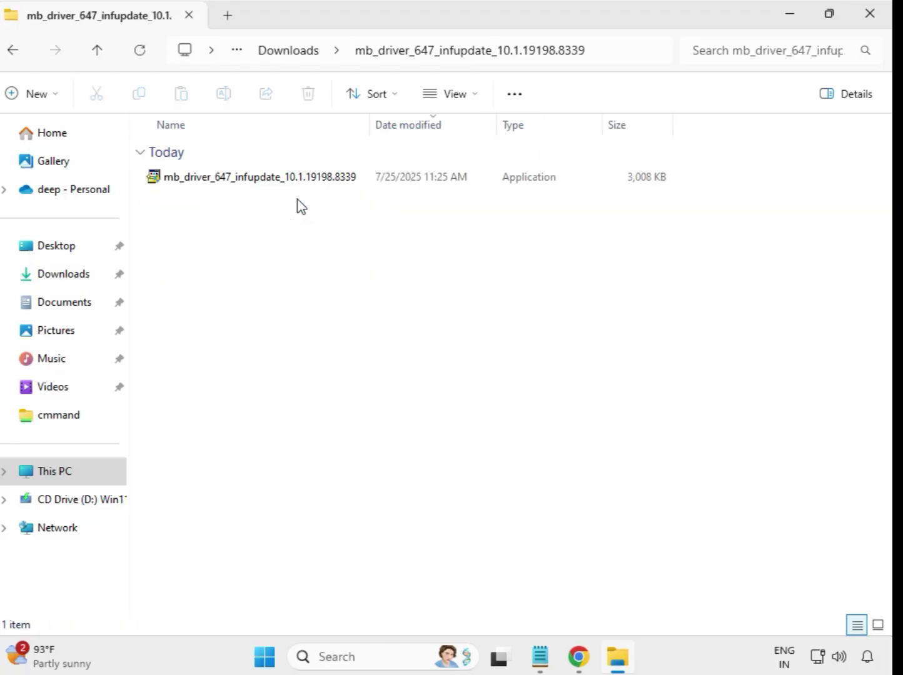
click(303, 184)
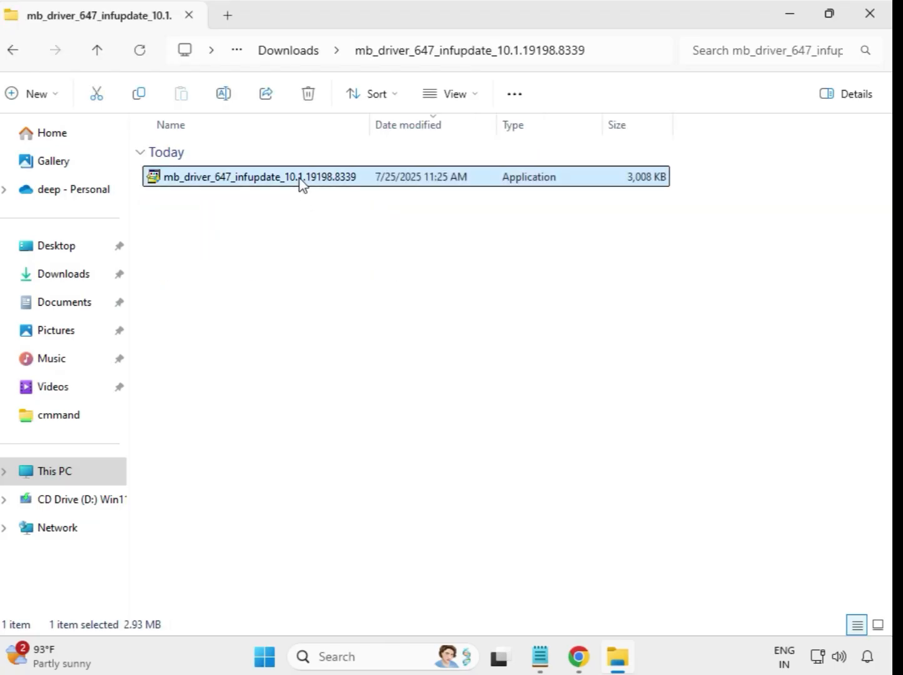
right_click(303, 185)
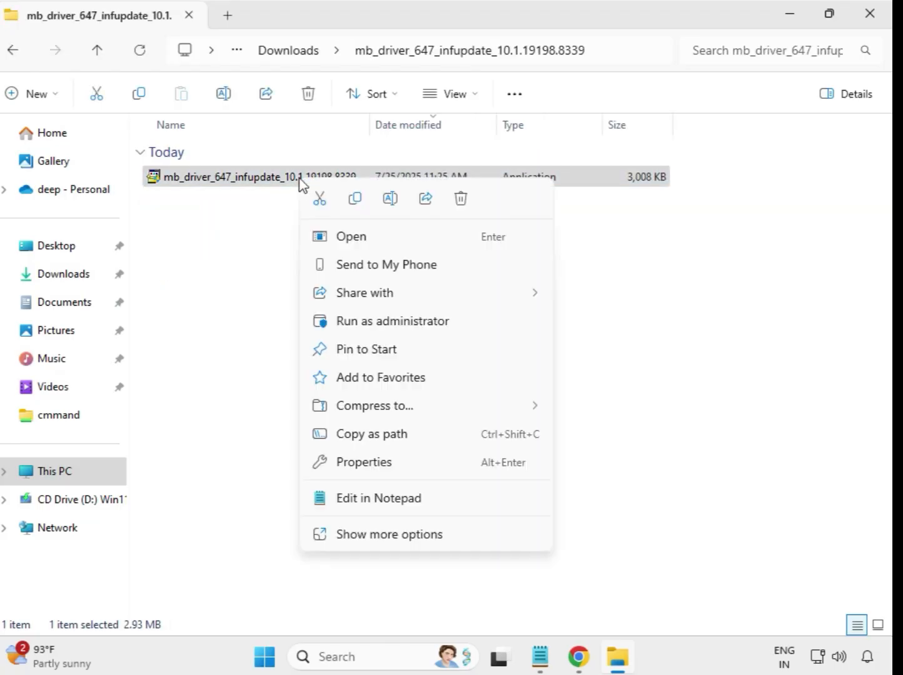
click(401, 325)
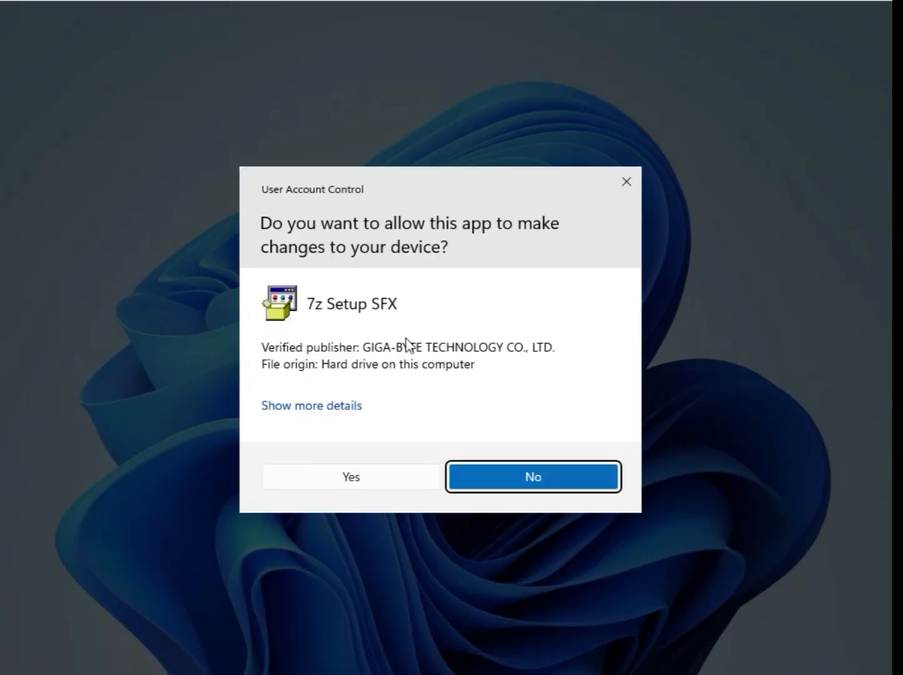
click(410, 488)
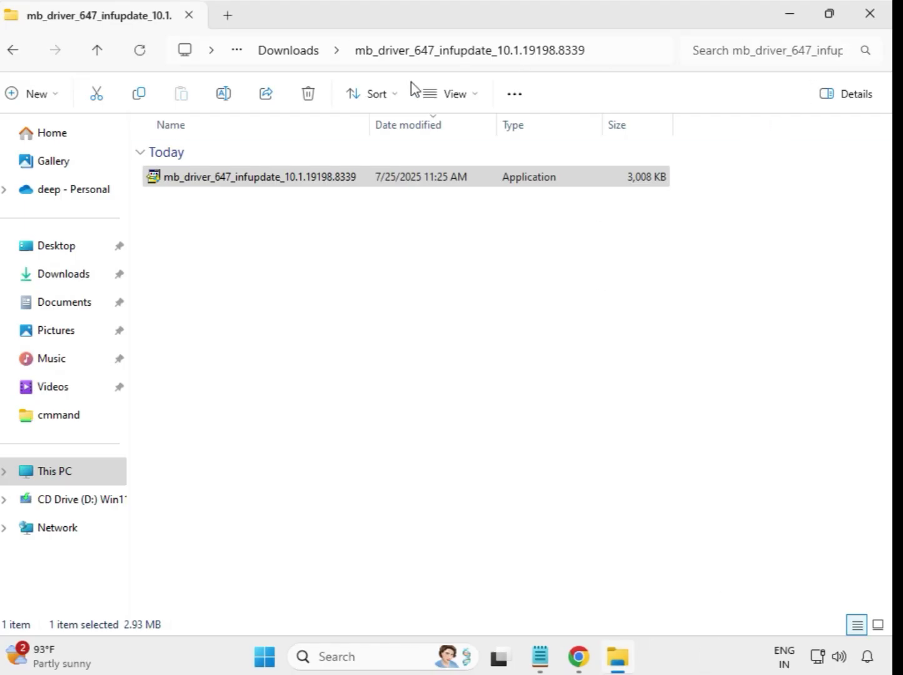
Return to Downloads and run the application in the mb_driver_654_w11_11.24.0318.2025 folder as administrator, allowing it to make changes.
click(273, 51)
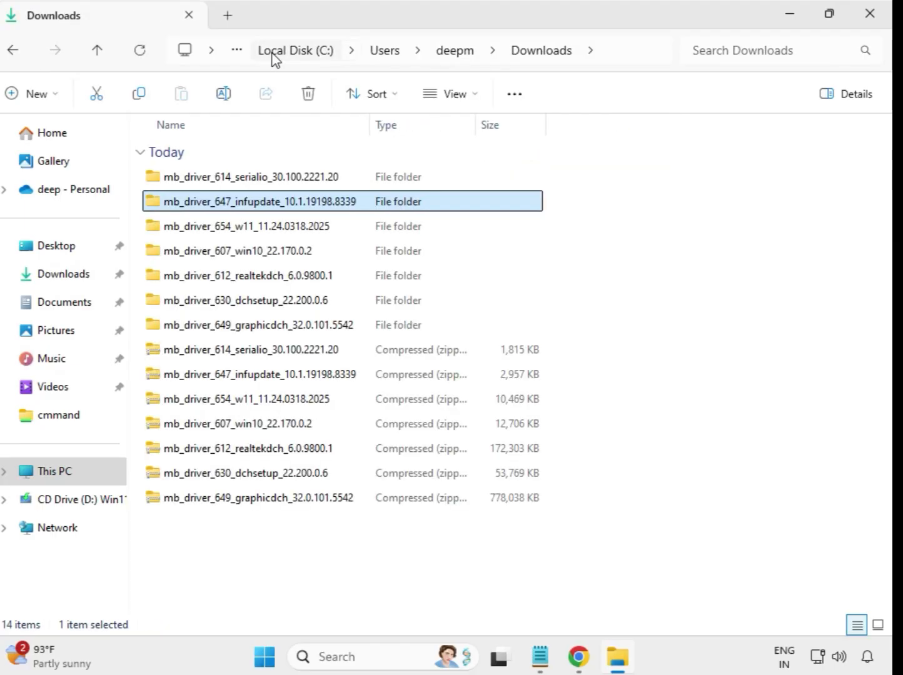
double_click(256, 232)
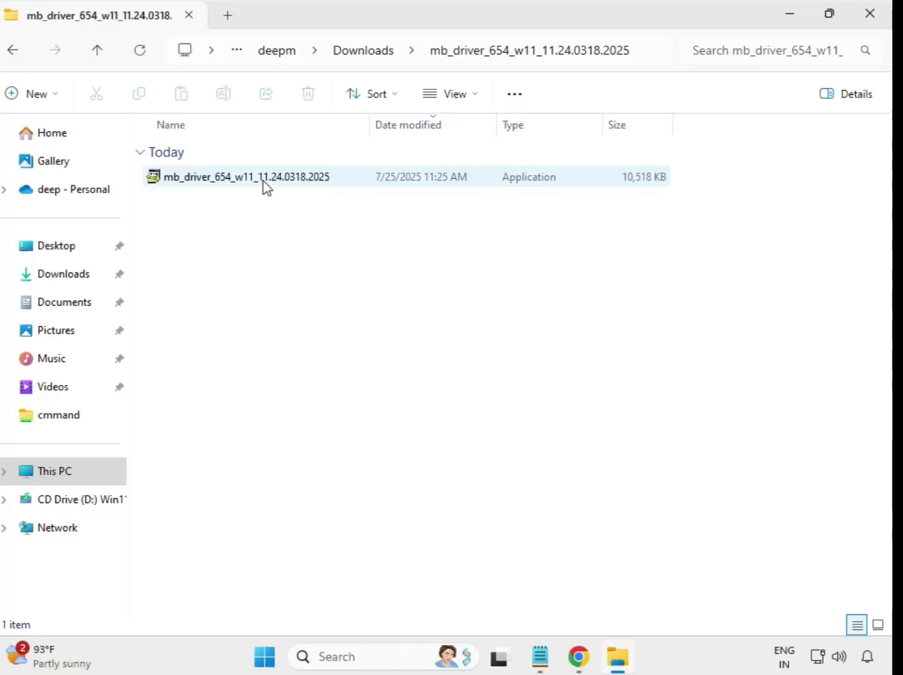
click(268, 186)
right_click(267, 186)
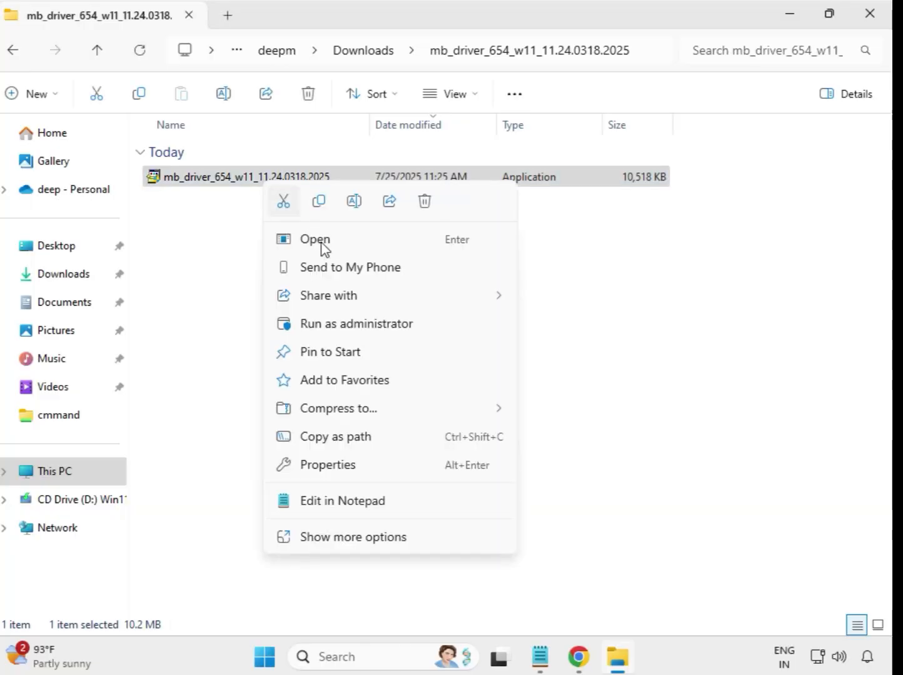
click(349, 325)
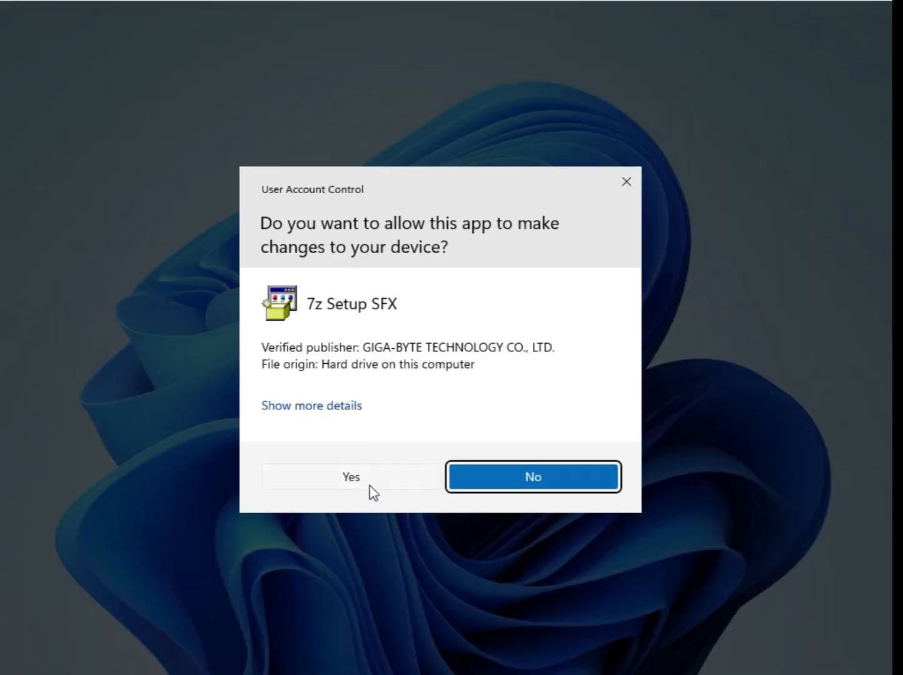
click(370, 484)
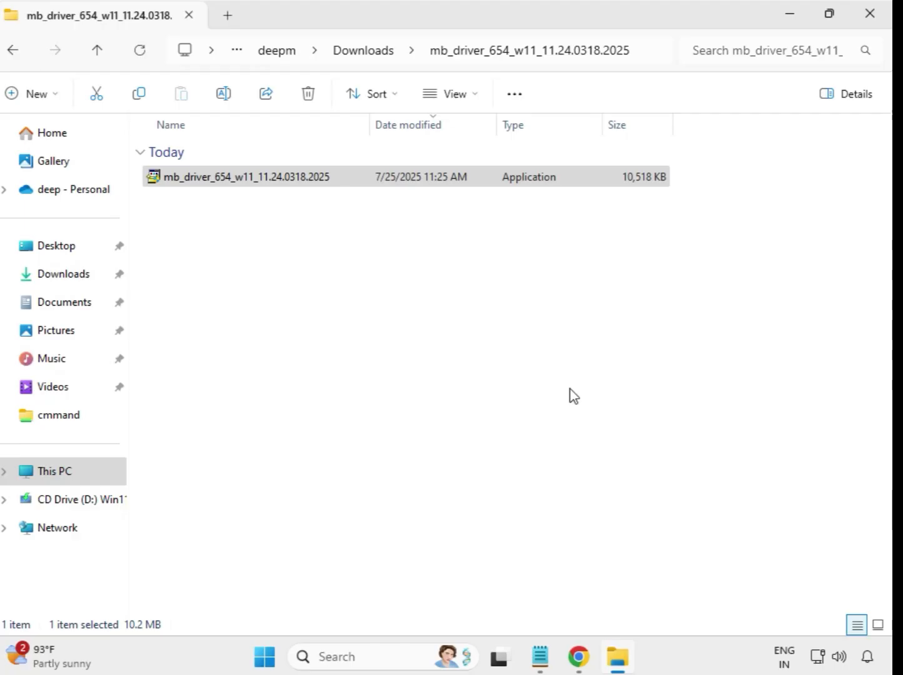
Return to Downloads and run the application in the mb_driver_607_win10_22.170.0.2 folder as administrator, allowing it to make changes.
click(363, 50)
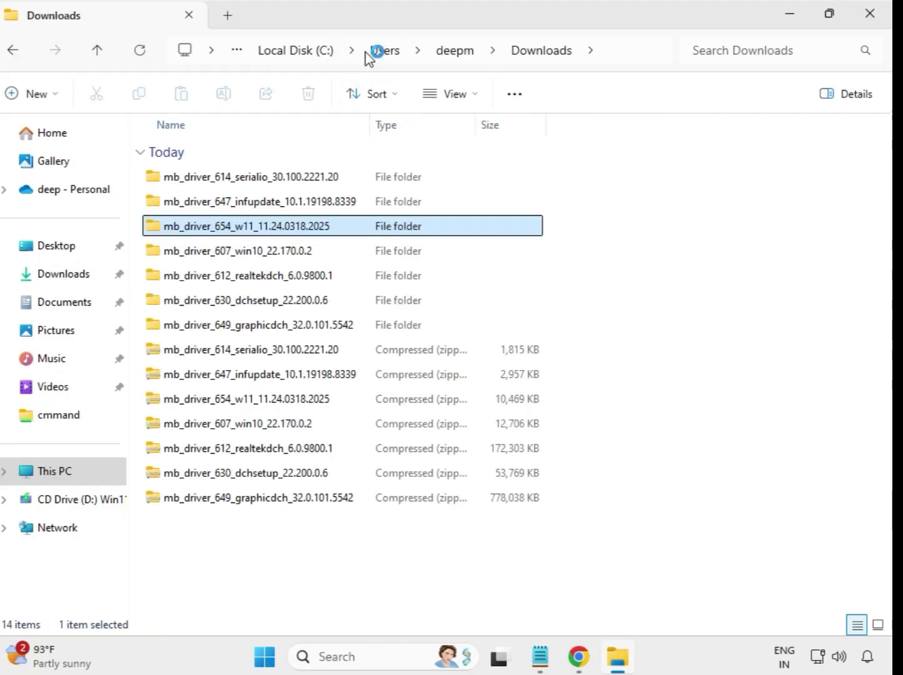
double_click(262, 253)
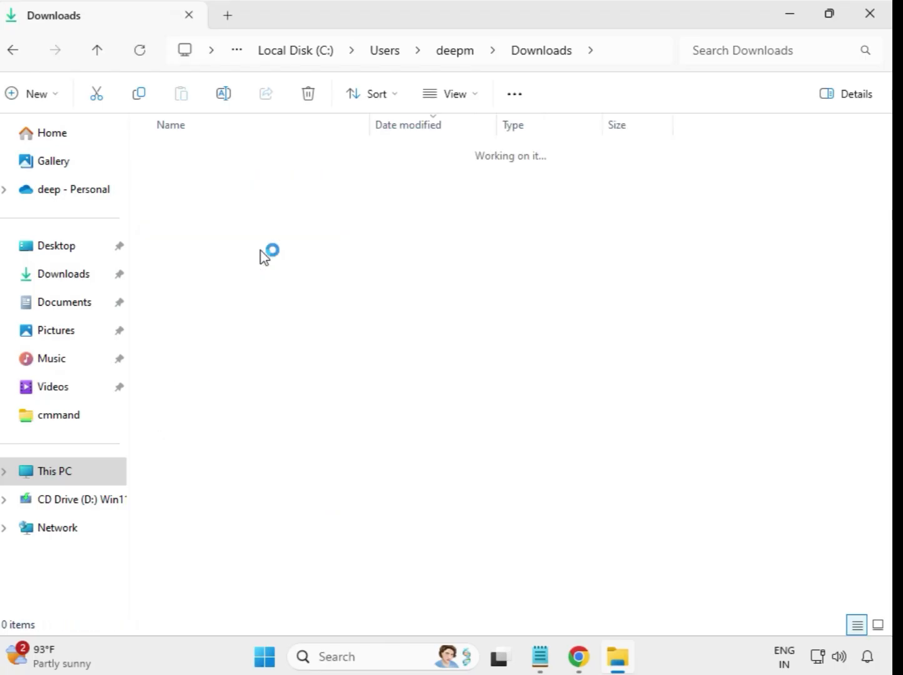
double_click(249, 181)
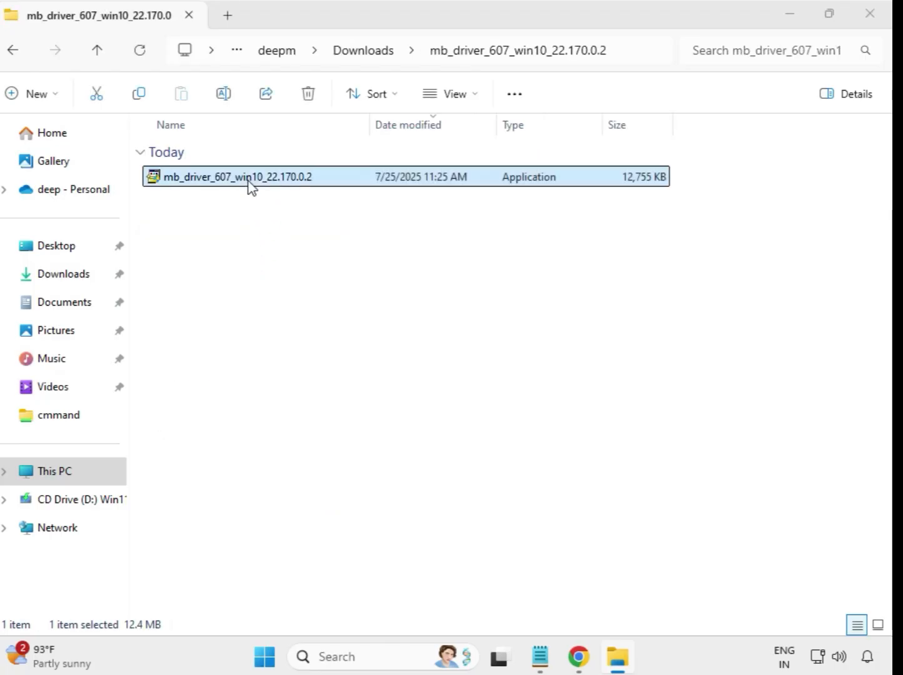
right_click(248, 183)
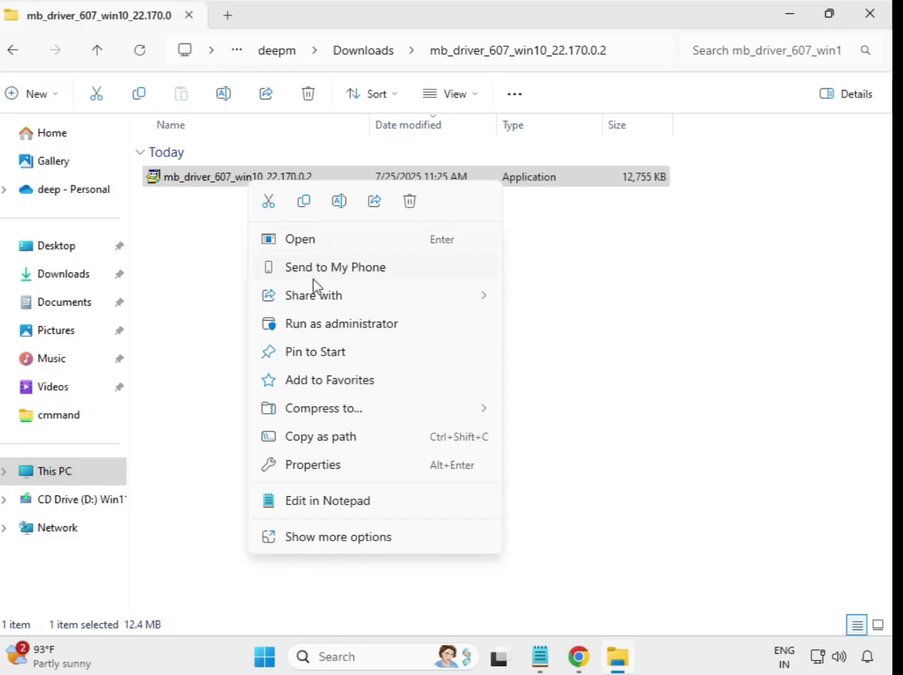
click(322, 323)
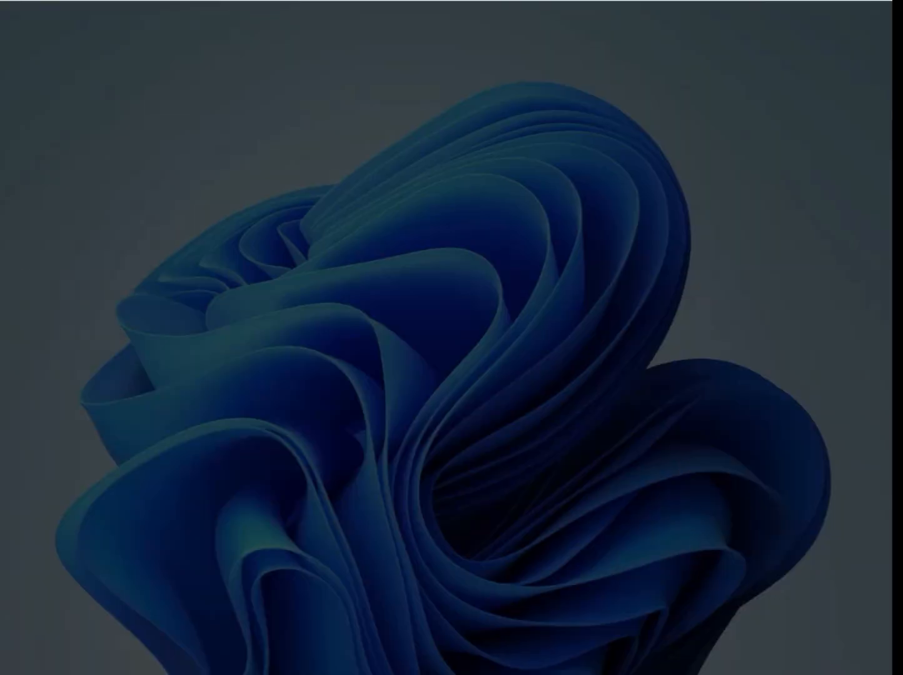
click(370, 476)
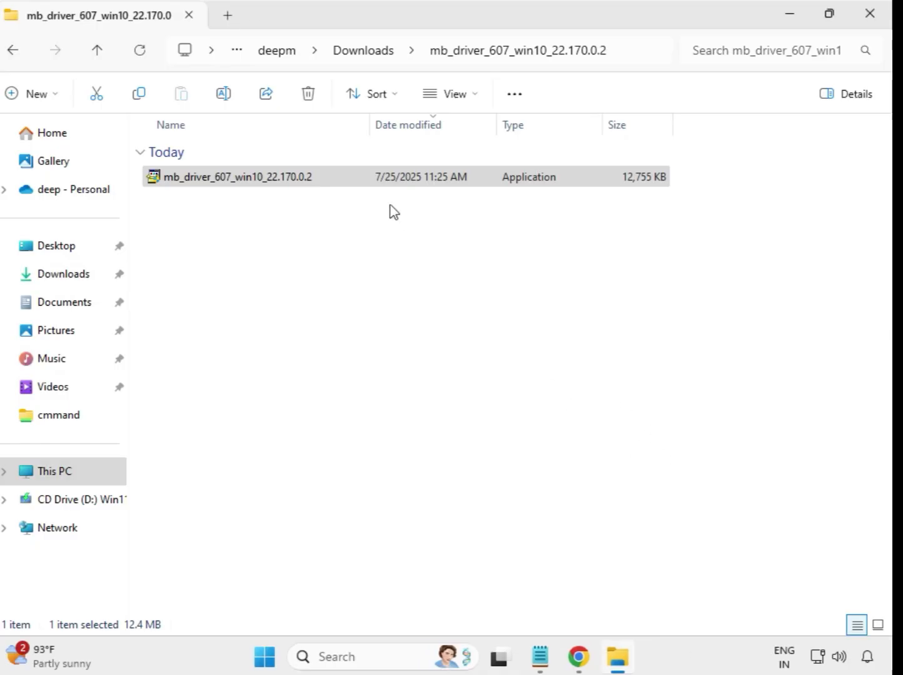
Return to Downloads and run the application in the mb_driver_612_realtekdch_6.0.9800.1 folder as administrator, allowing it to make changes.
click(362, 55)
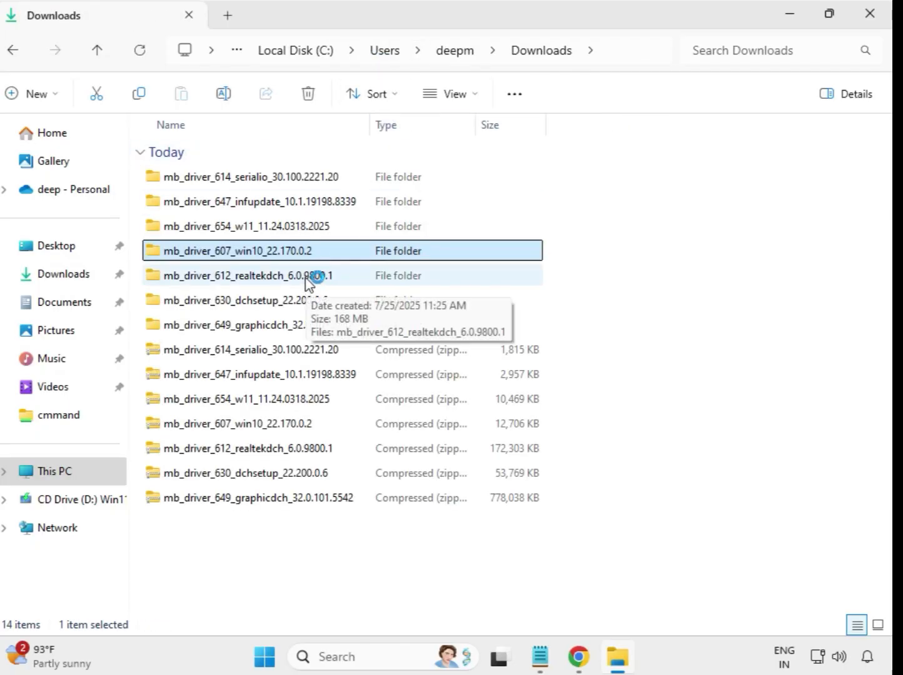
click(317, 275)
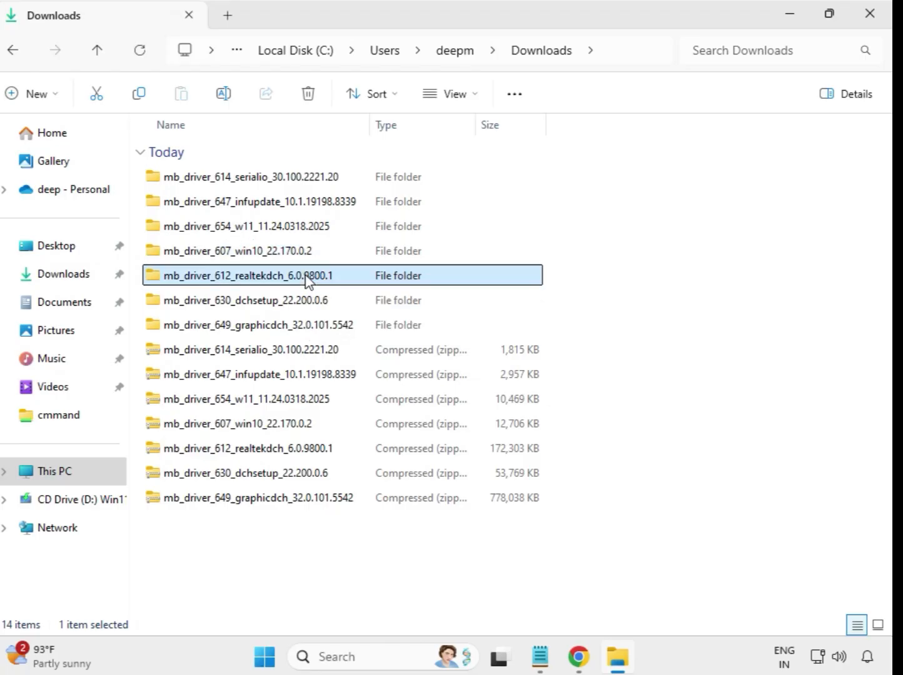
double_click(362, 279)
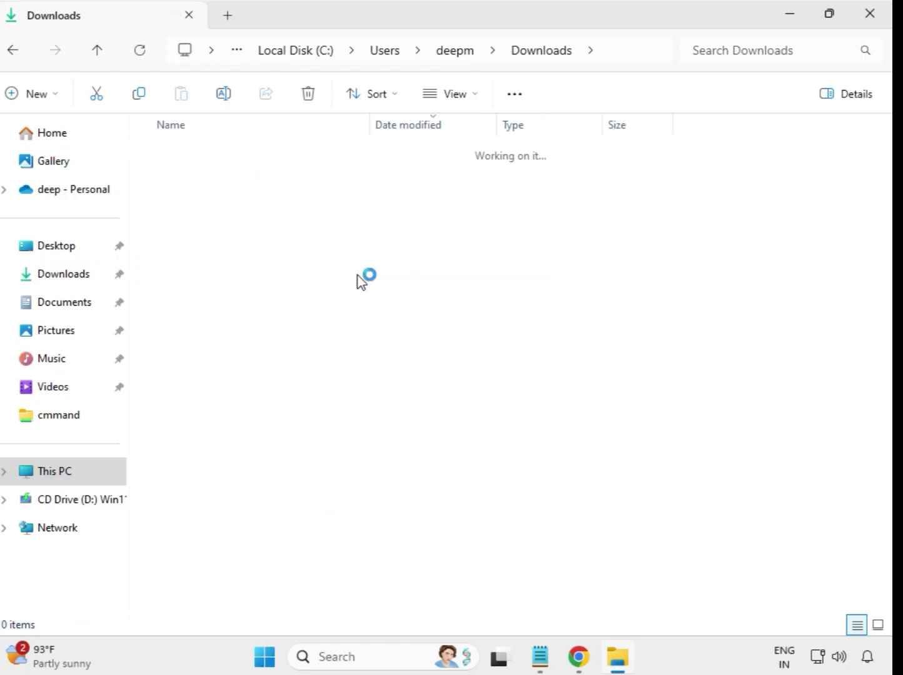
click(277, 180)
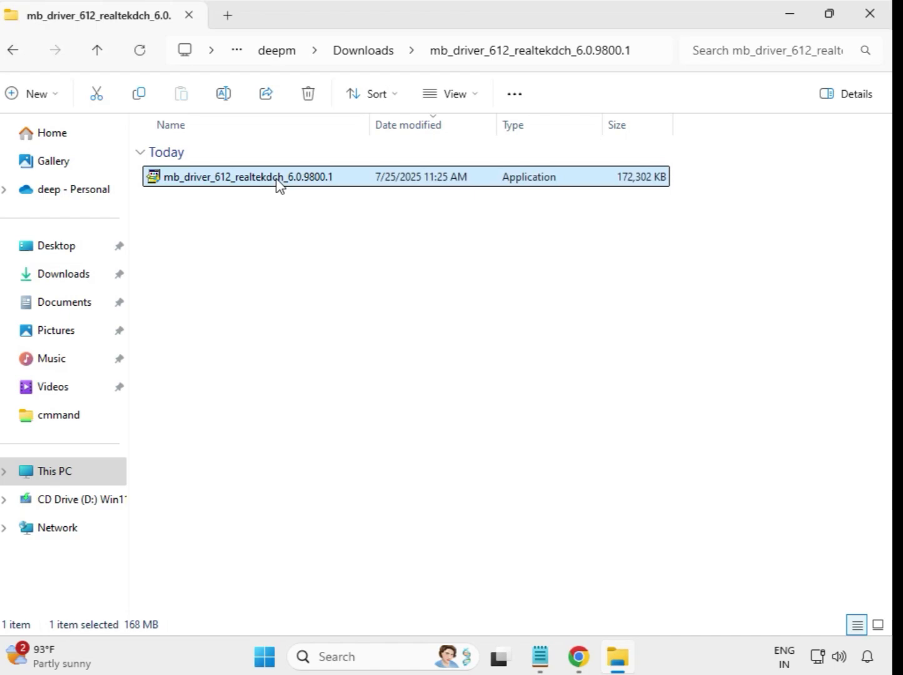
right_click(279, 182)
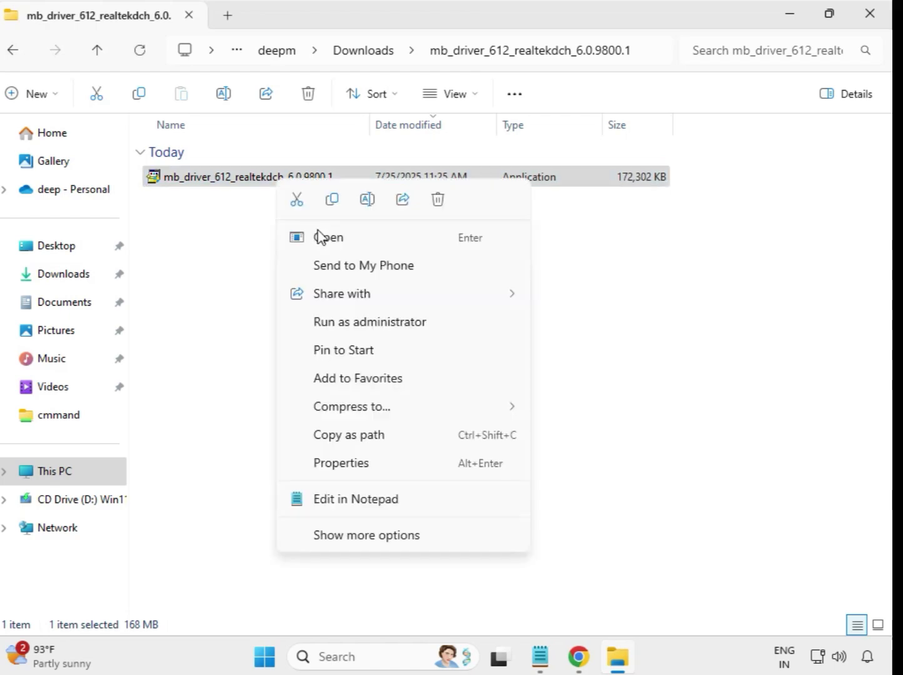
click(393, 330)
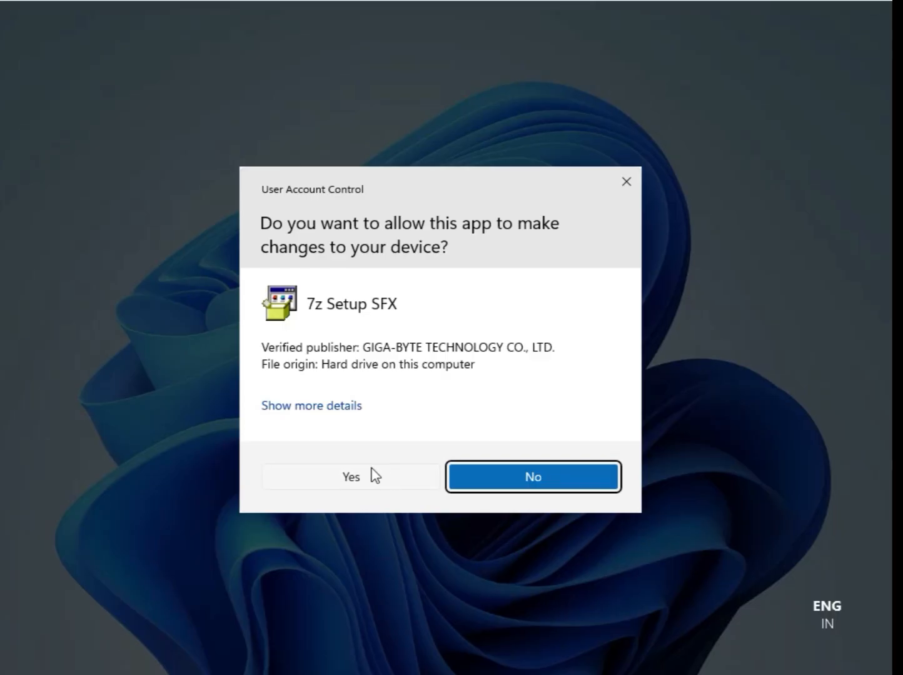
click(367, 473)
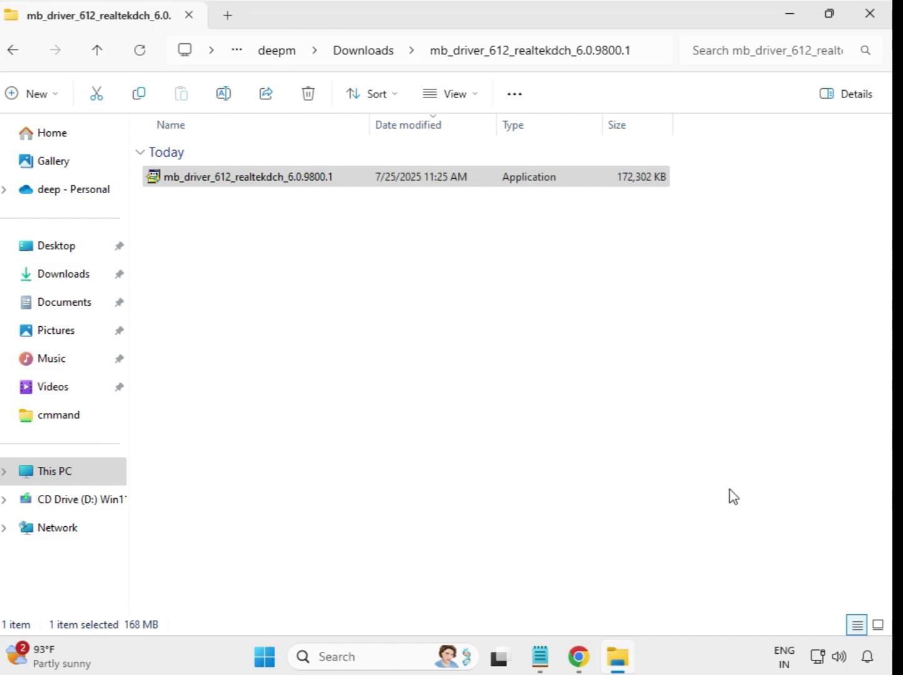
Return to Downloads and run the application in the mb_driver_630_dchsetup_22.200.0.6 folder as administrator, allowing it to make changes.
click(366, 59)
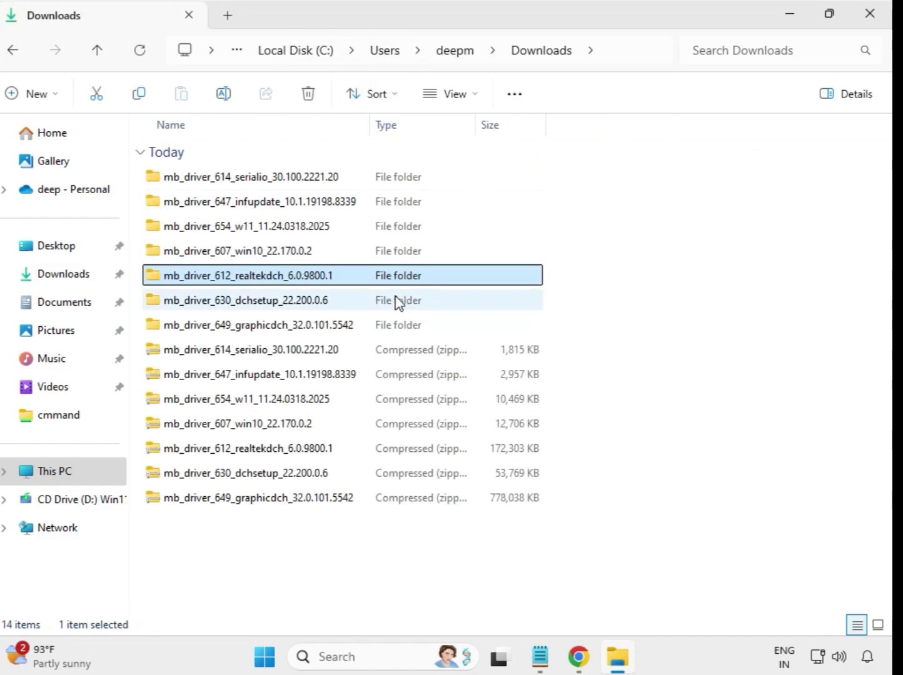
click(297, 308)
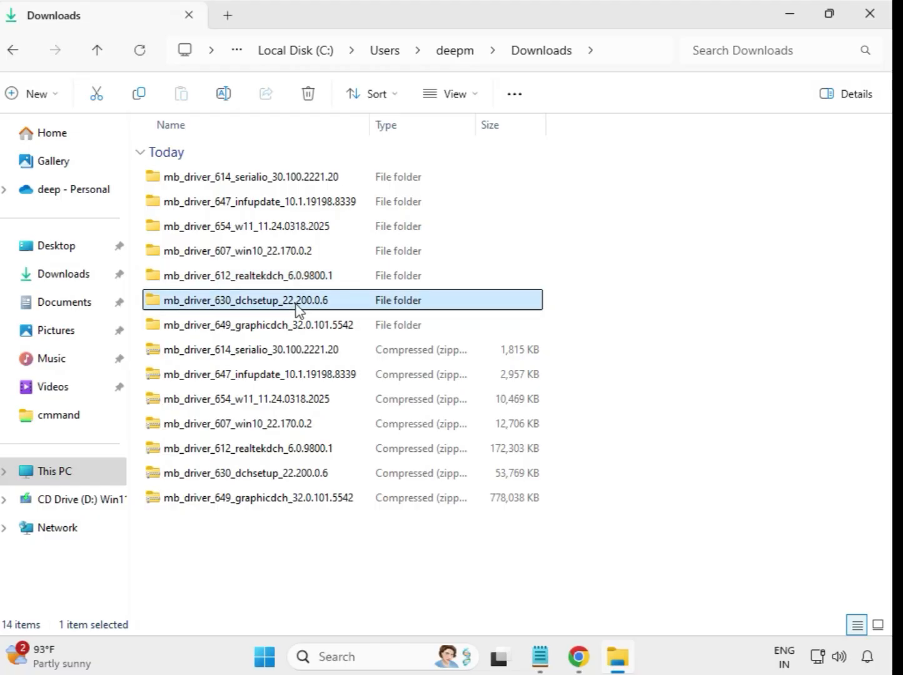
click(302, 326)
click(292, 305)
double_click(292, 306)
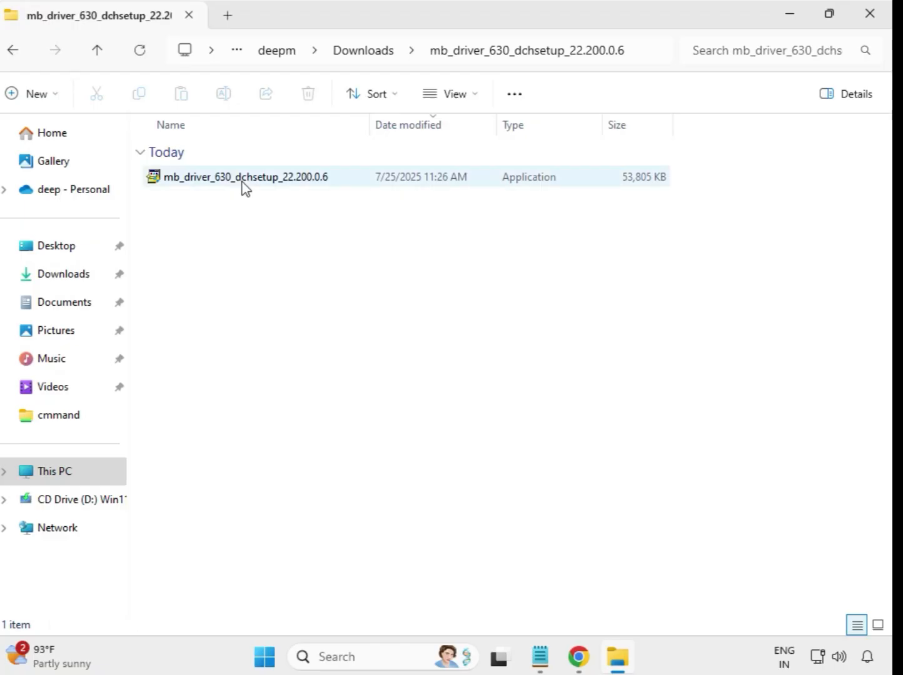
click(242, 182)
right_click(243, 182)
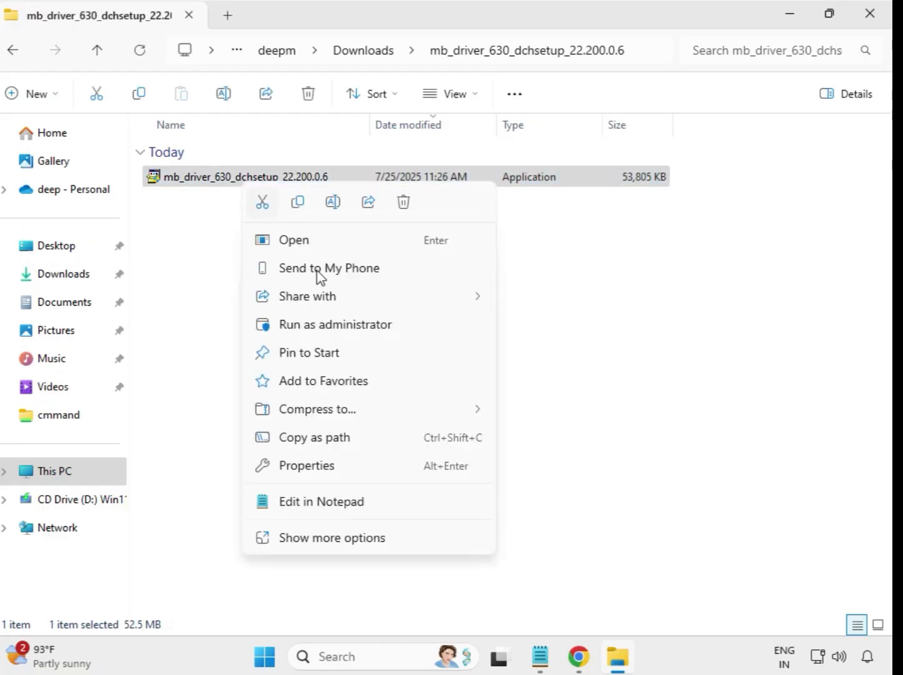
click(347, 330)
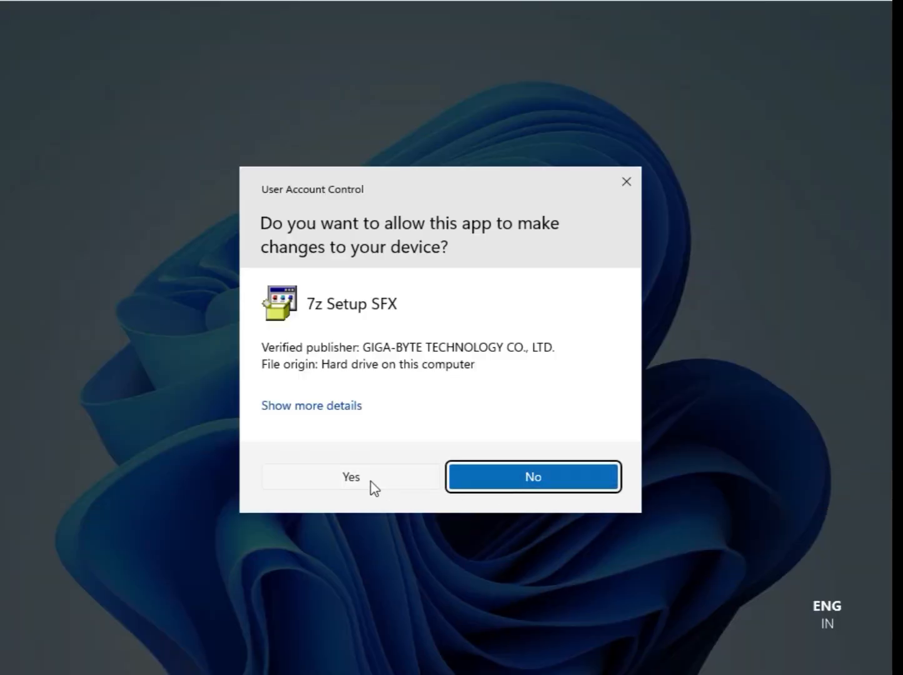
click(373, 486)
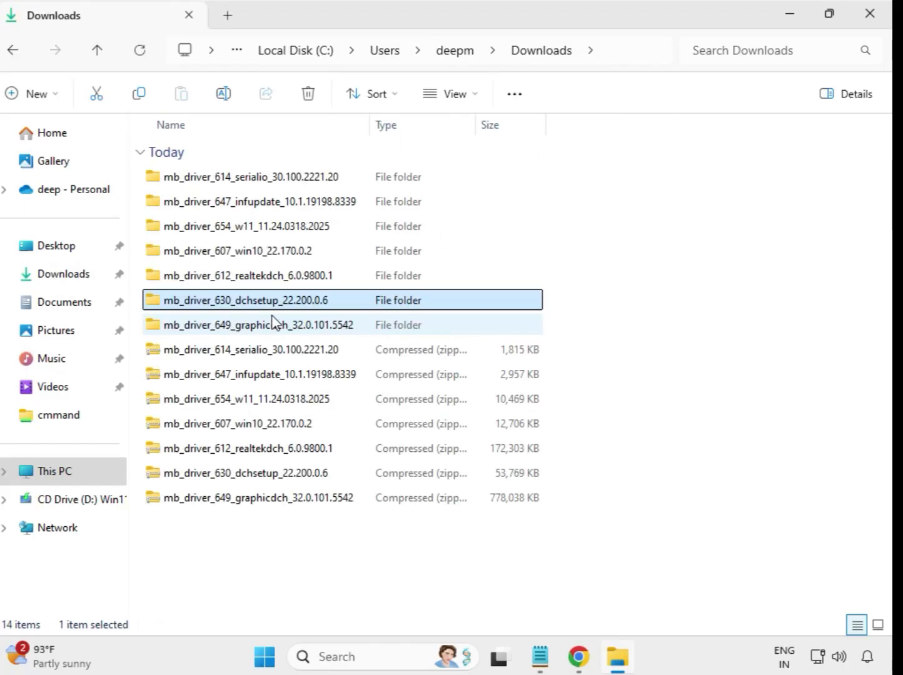
Run the application in the mb_driver_649_graphicdch_32.0.101.5542 folder as administrator and allow it to make changes.
click(273, 325)
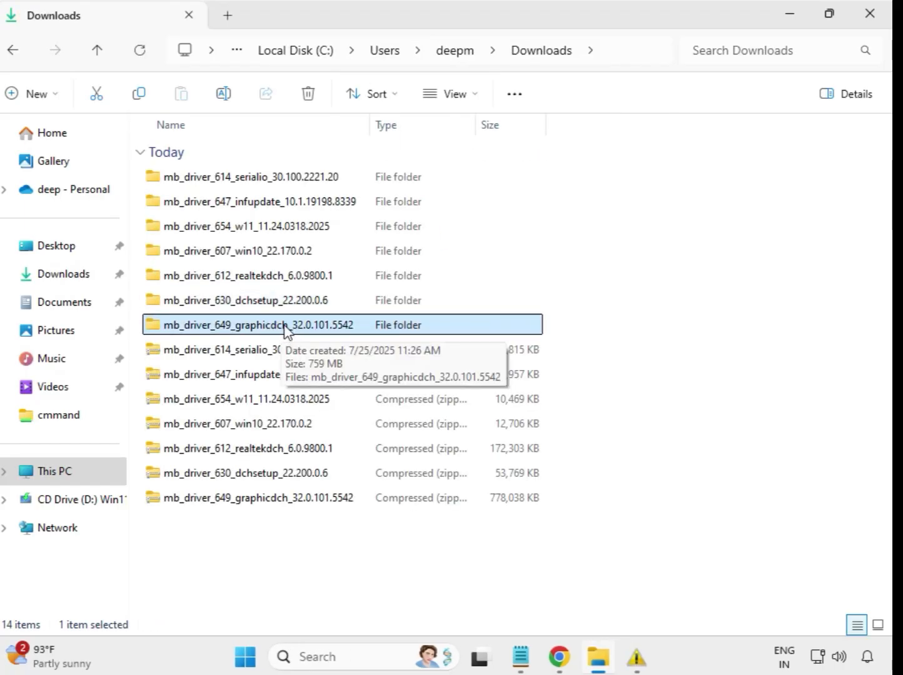
double_click(284, 326)
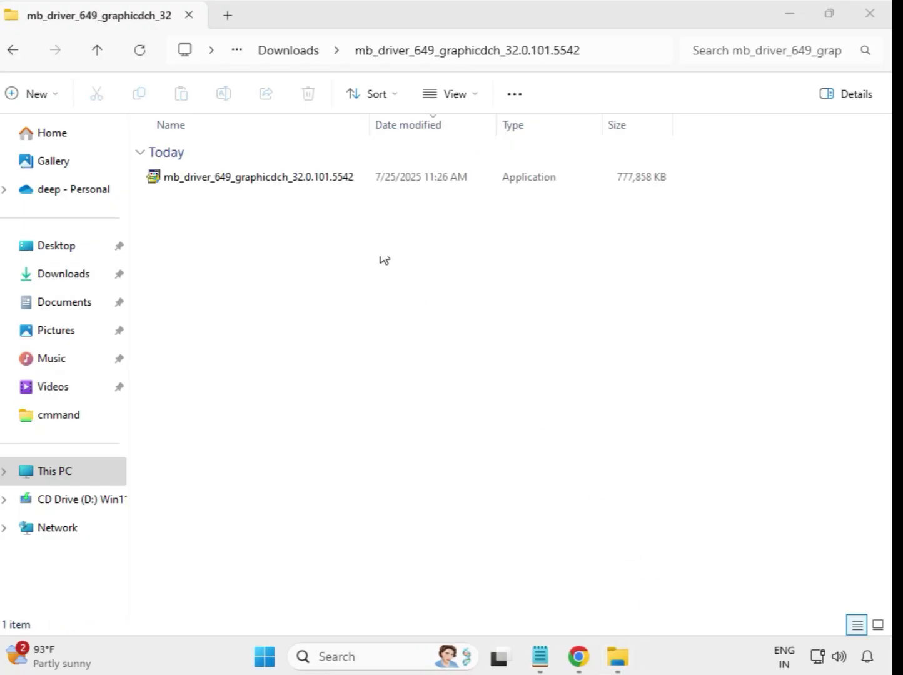
click(291, 178)
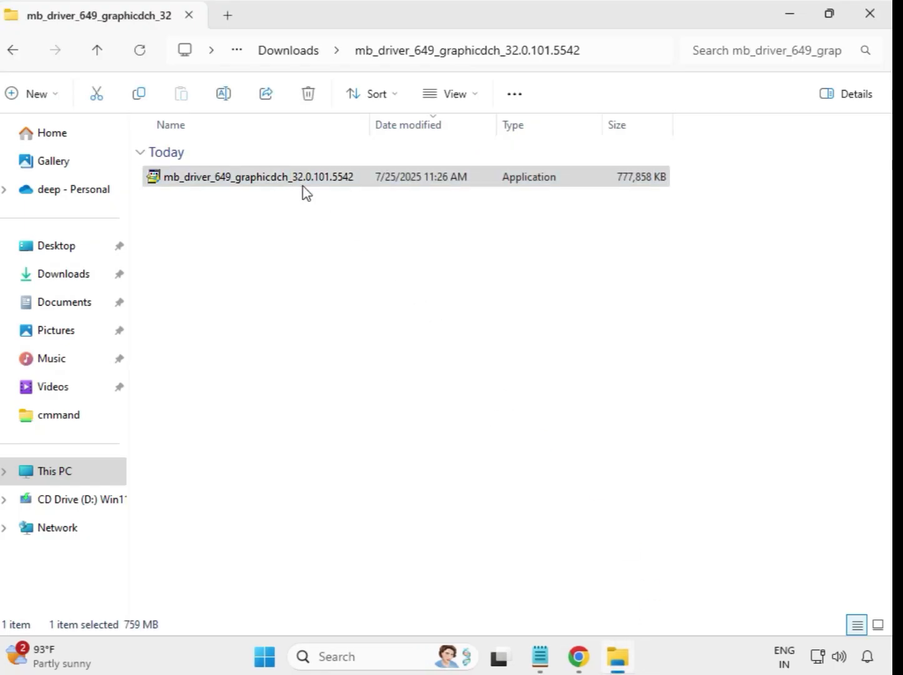
right_click(306, 189)
click(379, 317)
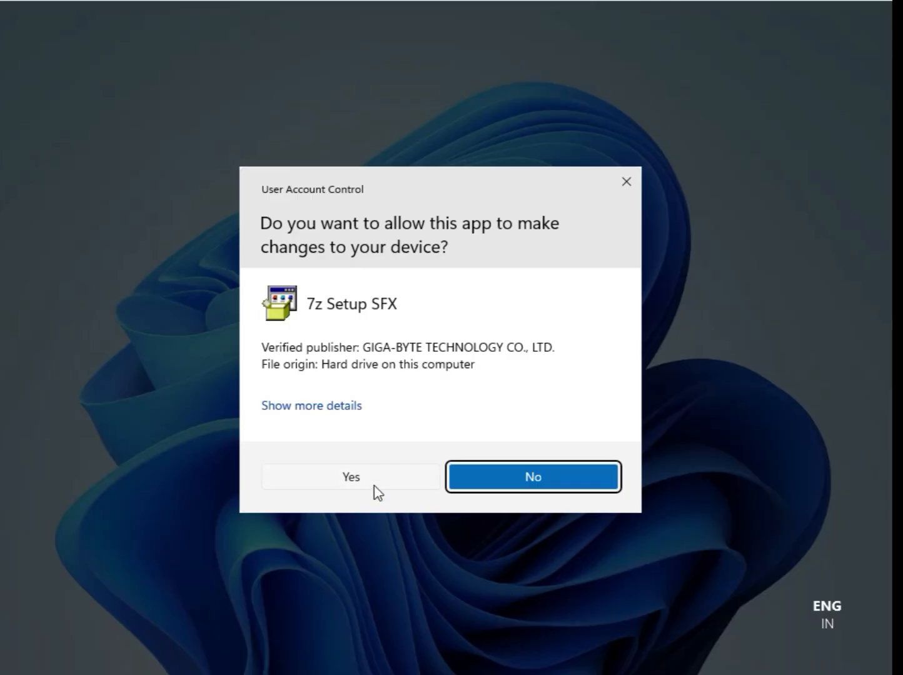
click(359, 481)
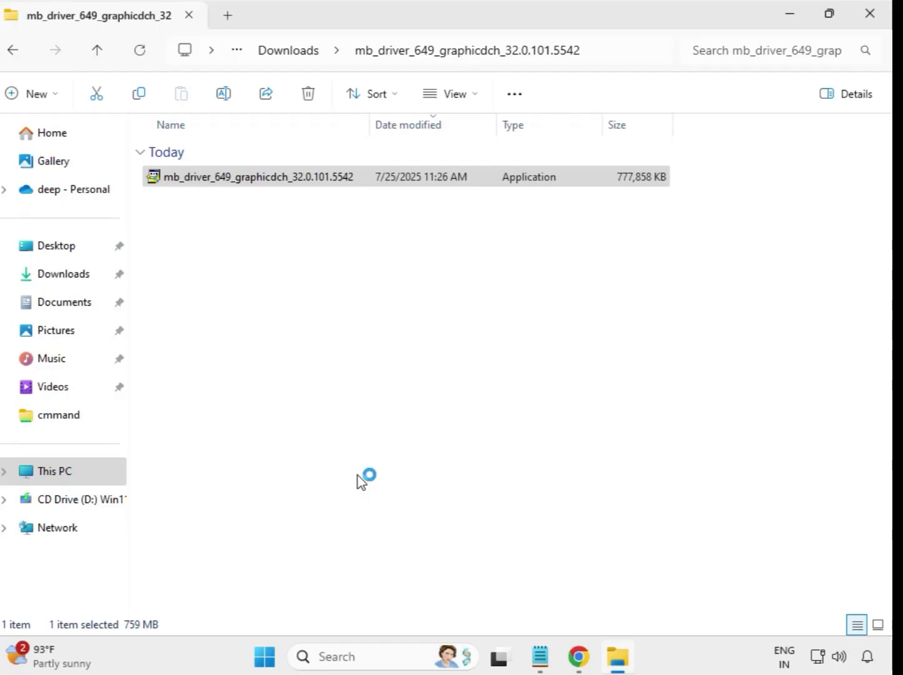